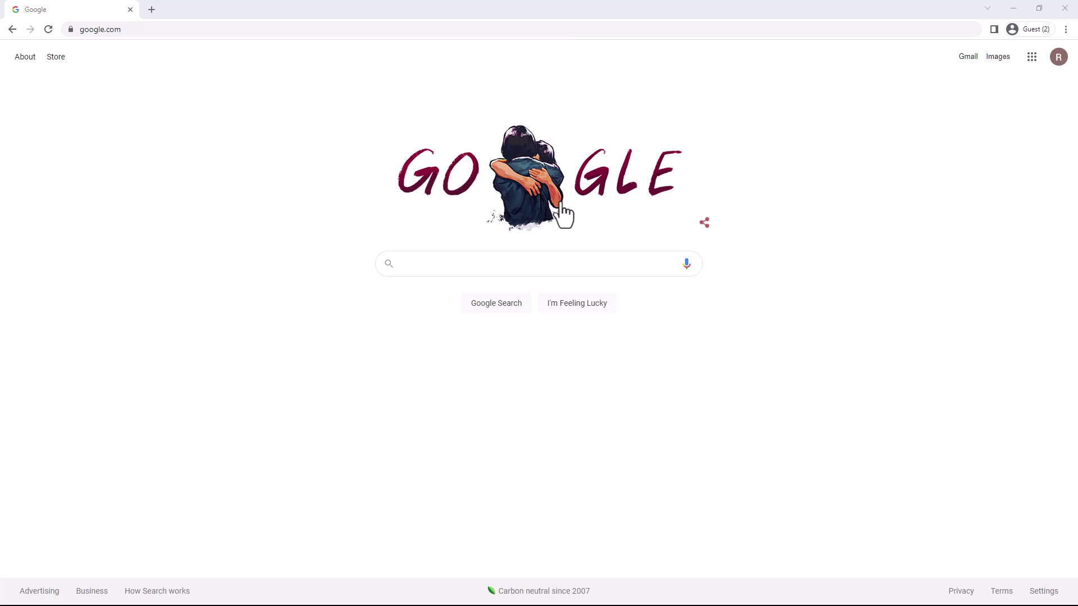
Go to learn.hawkeslearning.com from Chrome's address bar.
click(545, 32)
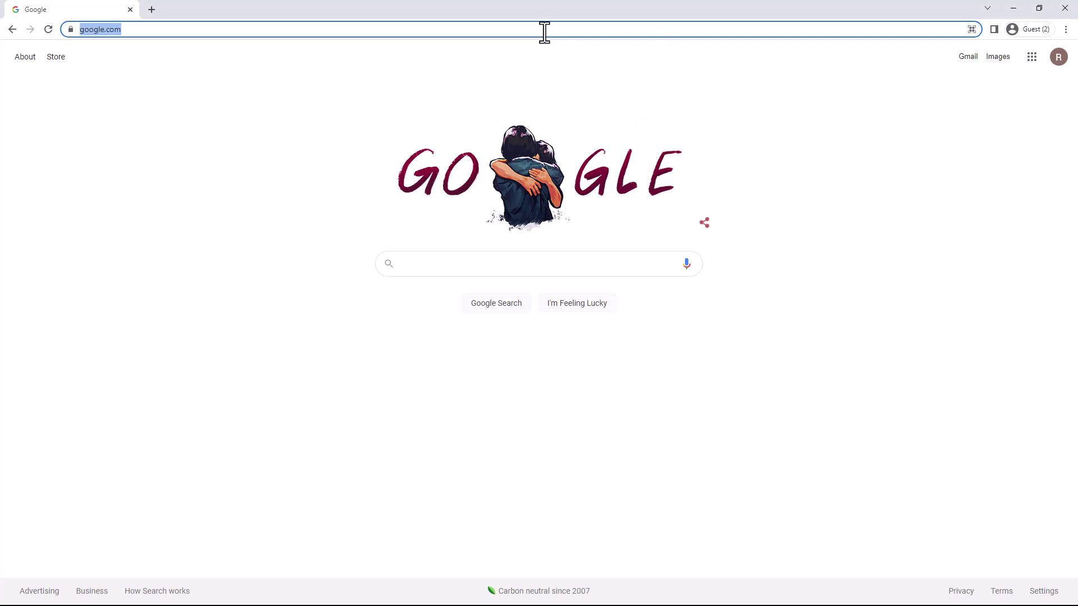
text(lea)
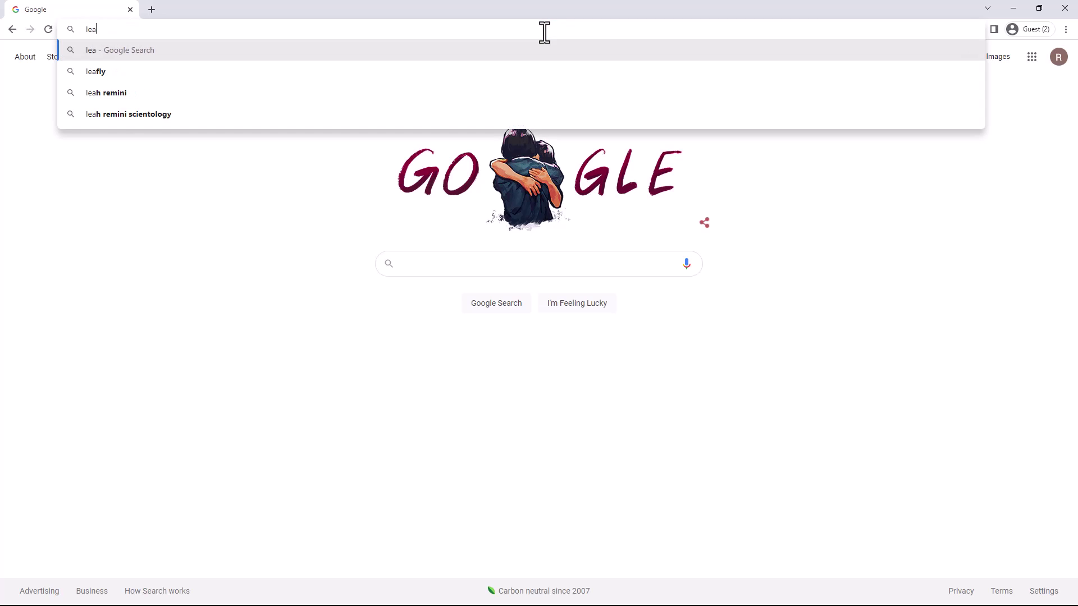
text(rn)
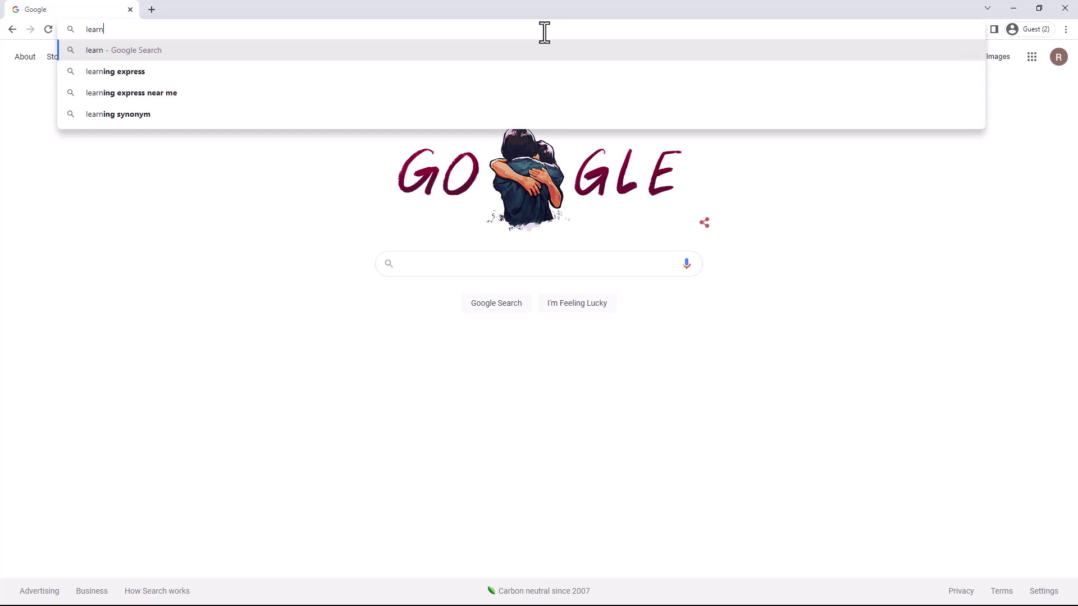
text(.hawk)
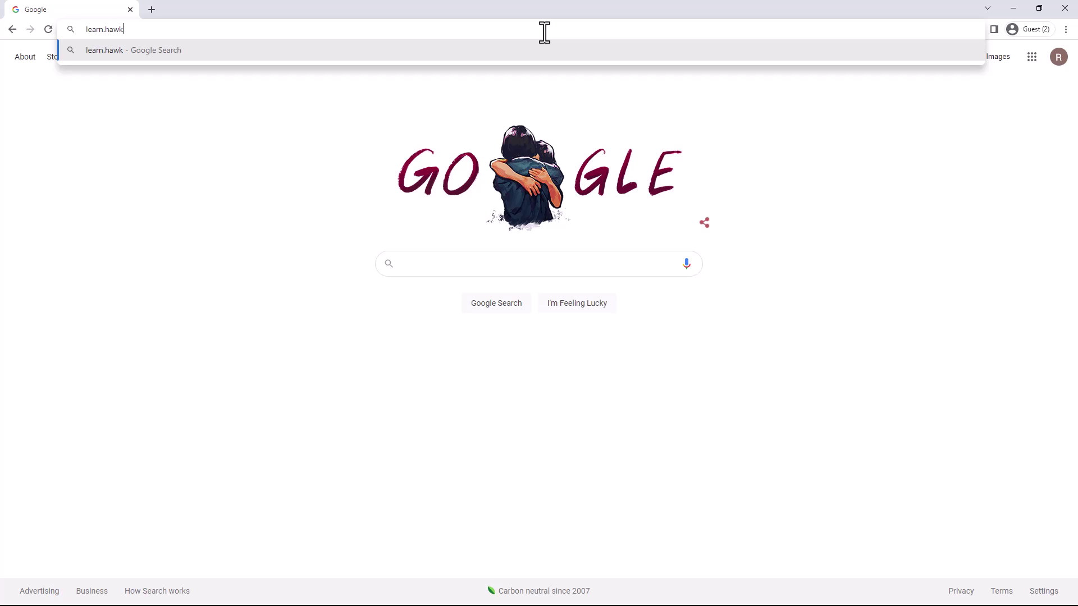
text(eslearning.c)
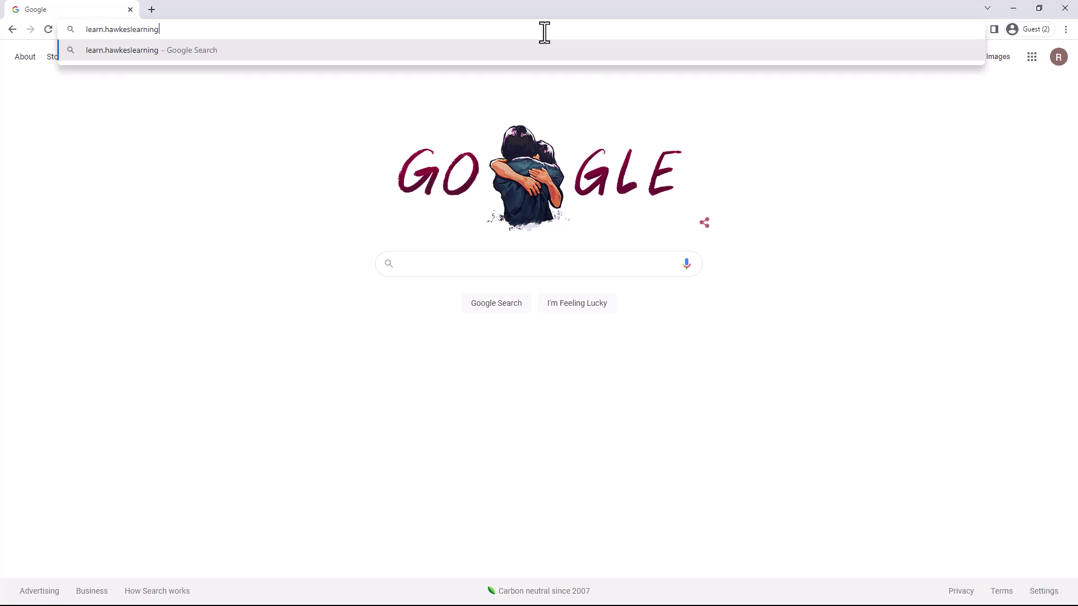
key(BackSpace)
key(BackSpace)
text(.com)
key(Return)
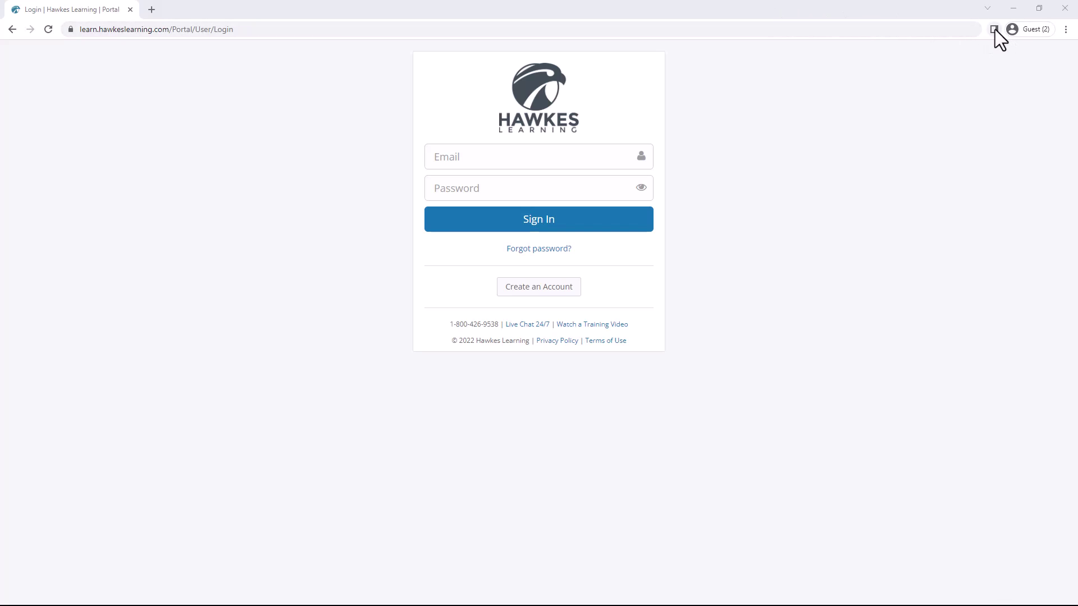
Turn on Chrome's 'Always show full URLs' option for the login page address.
click(935, 27)
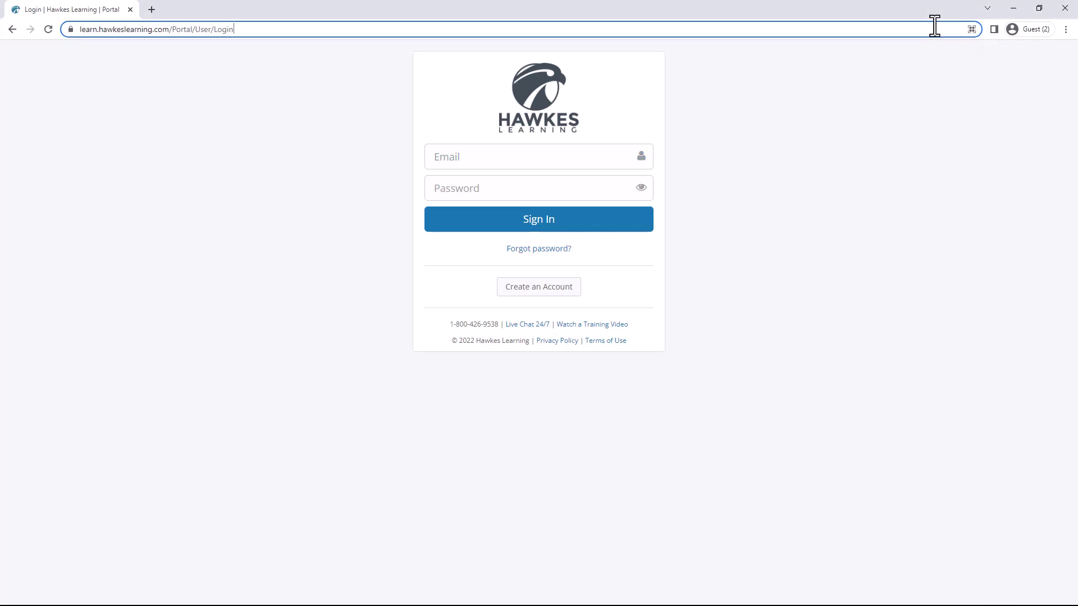
key(ctrl+a)
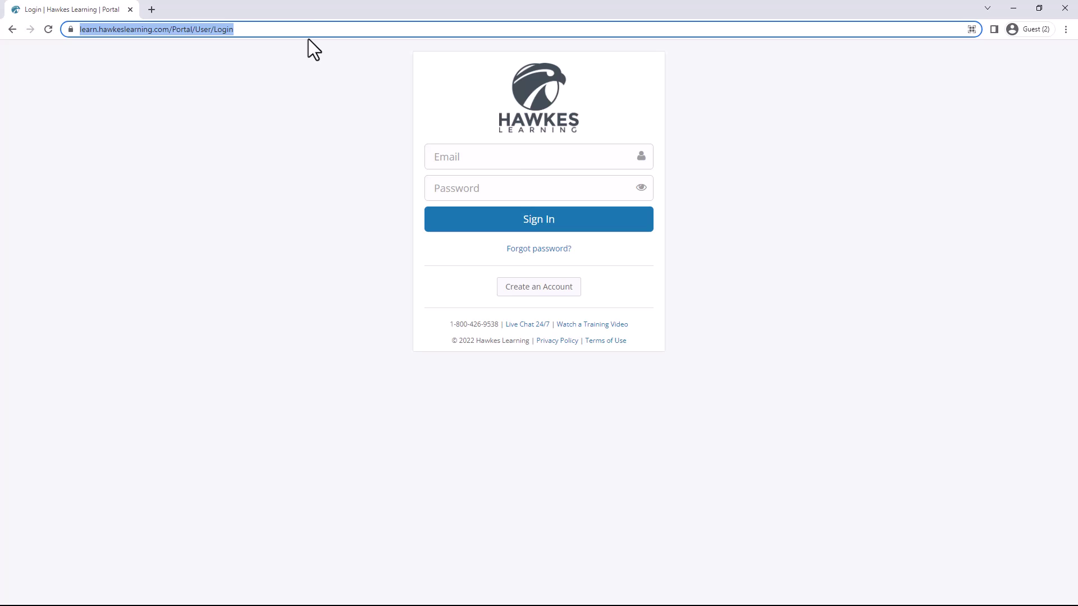
right_click(306, 34)
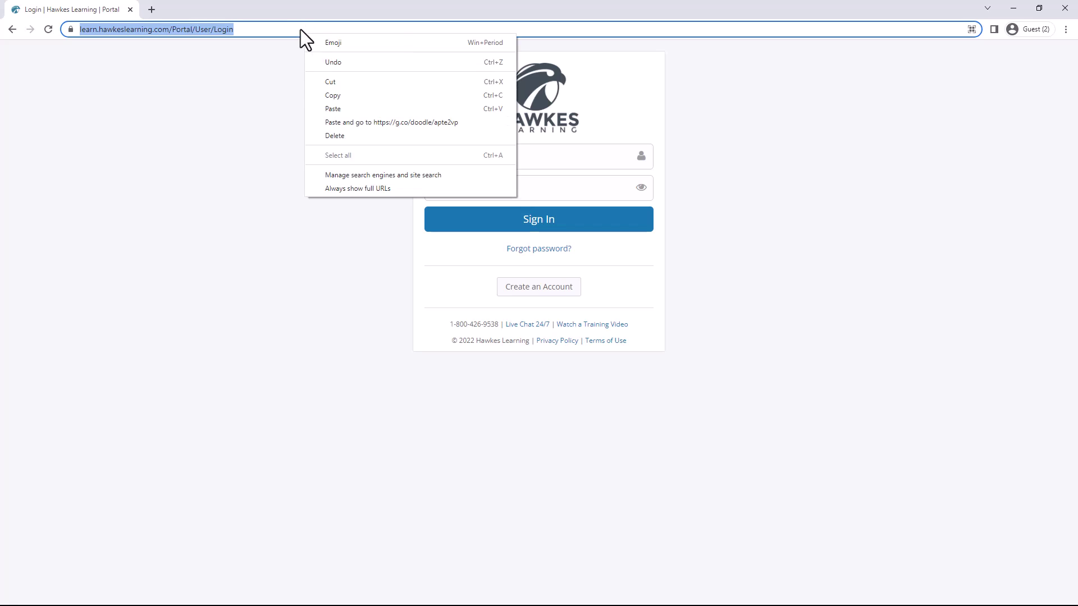
click(301, 30)
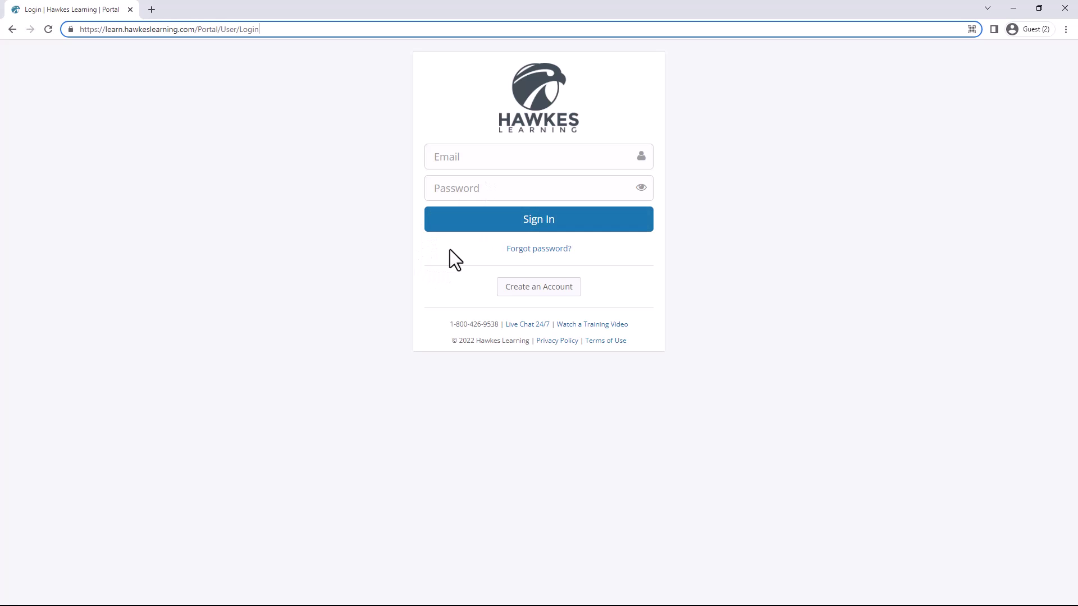
Start a new account and enter the student's first and last name.
click(551, 302)
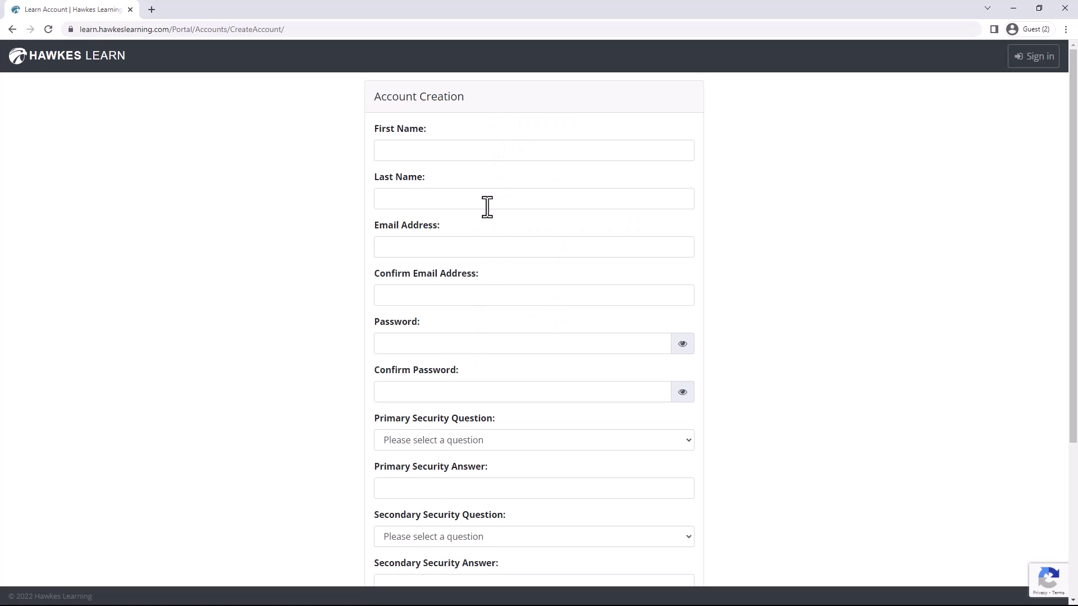
click(484, 150)
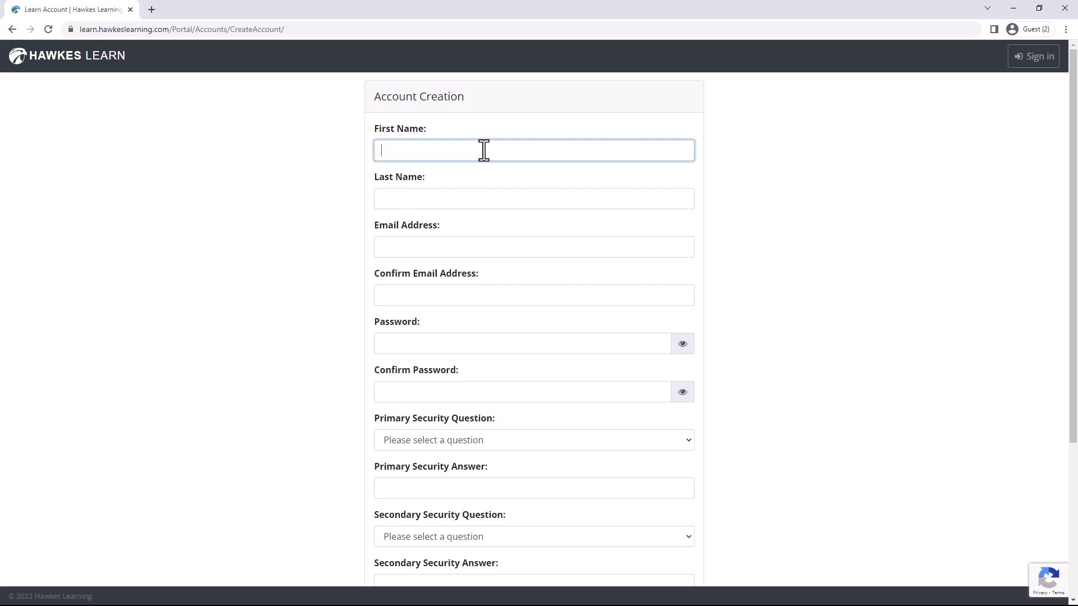
key(Tab)
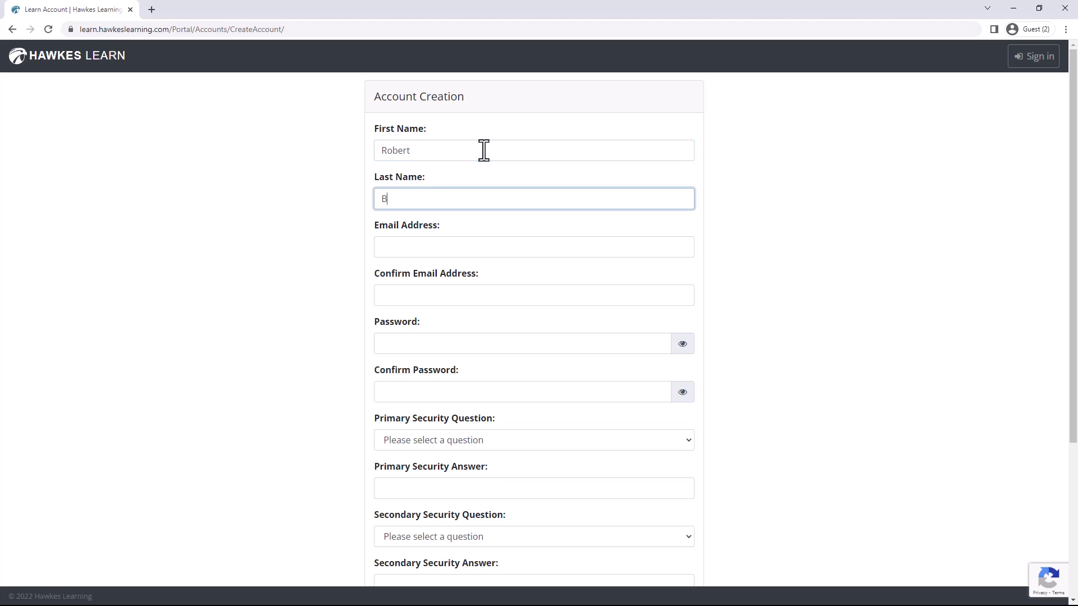
Enter the student's e-mail address and its confirmation.
key(Tab)
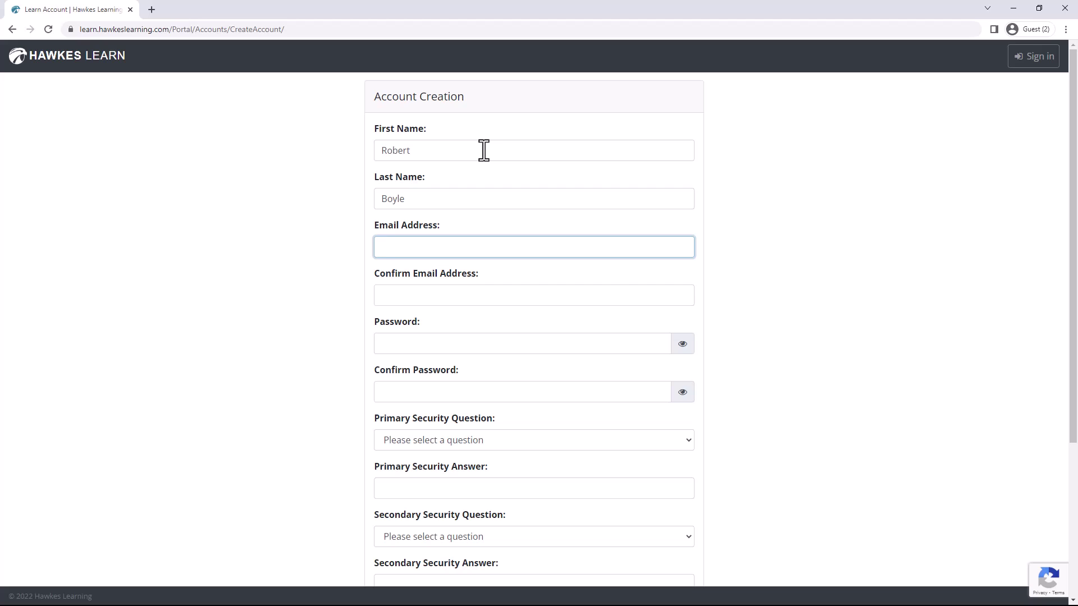
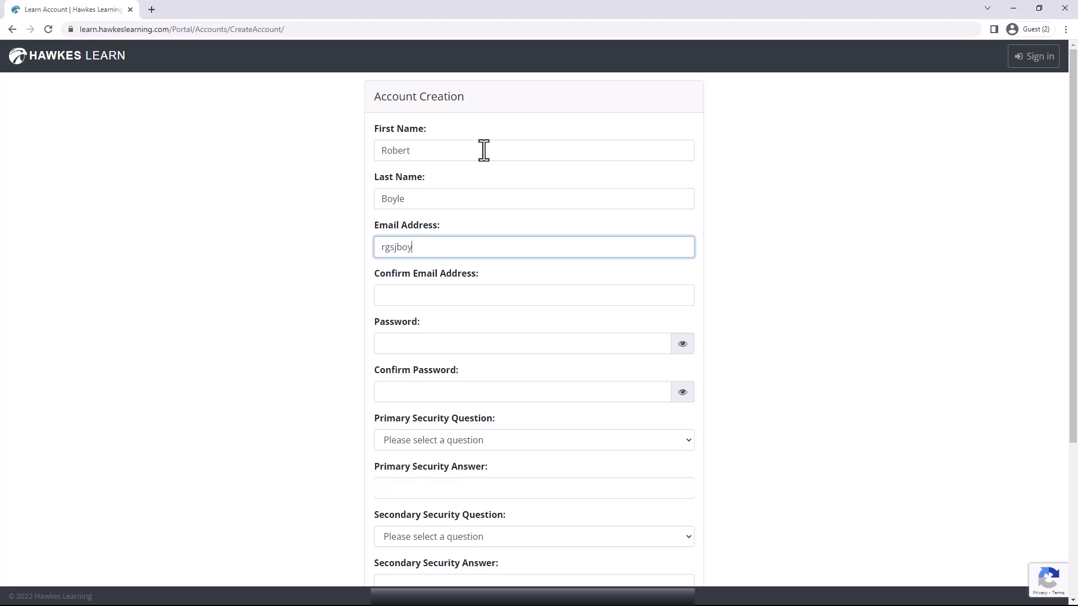
key(Tab)
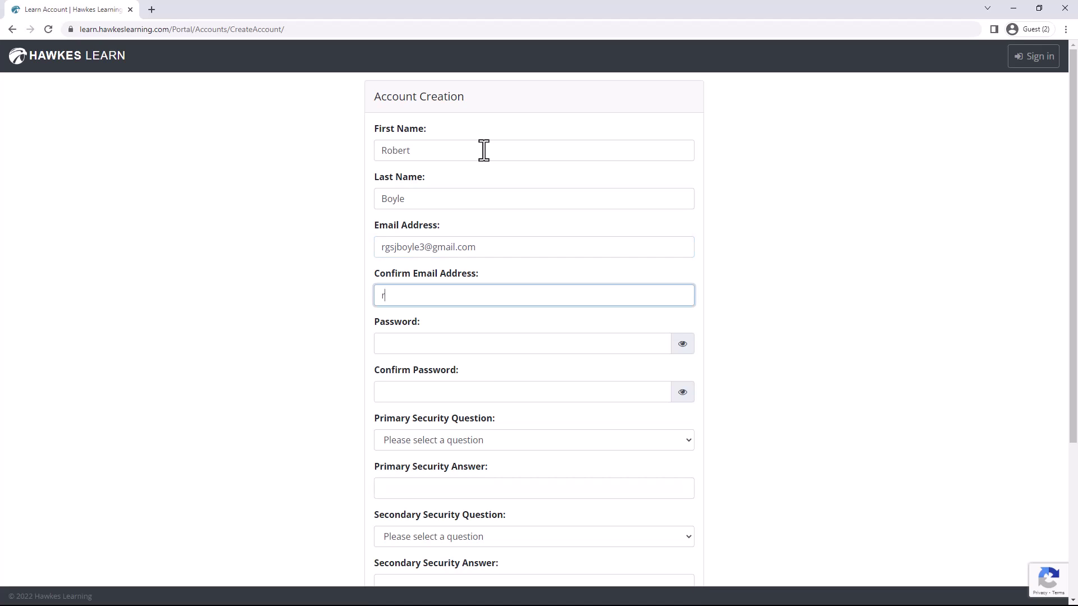
Enter the account password and confirm it.
key(Tab)
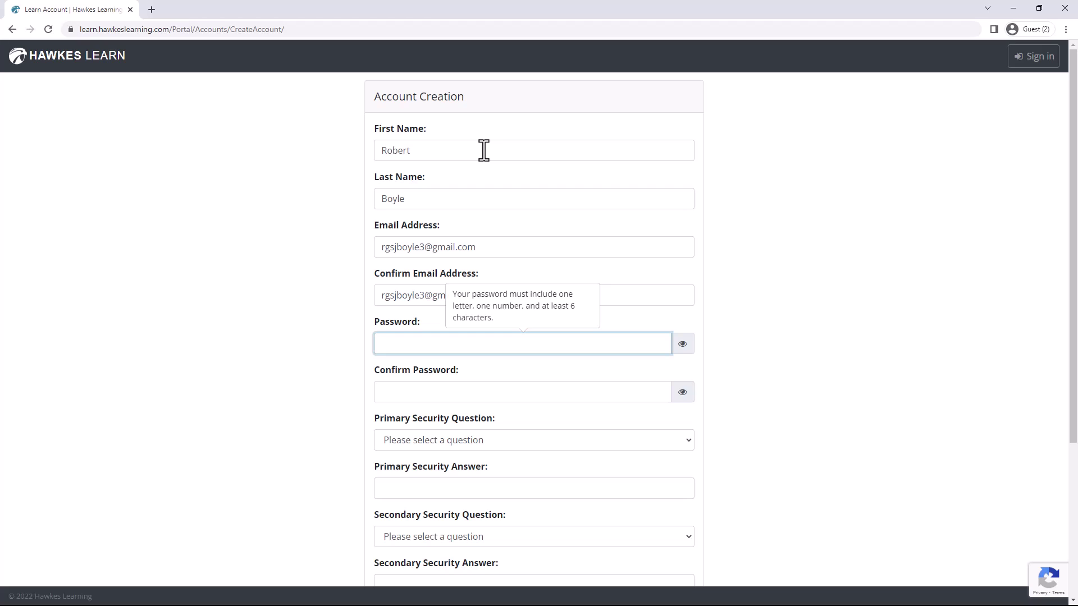
text(••••••••)
key(Tab)
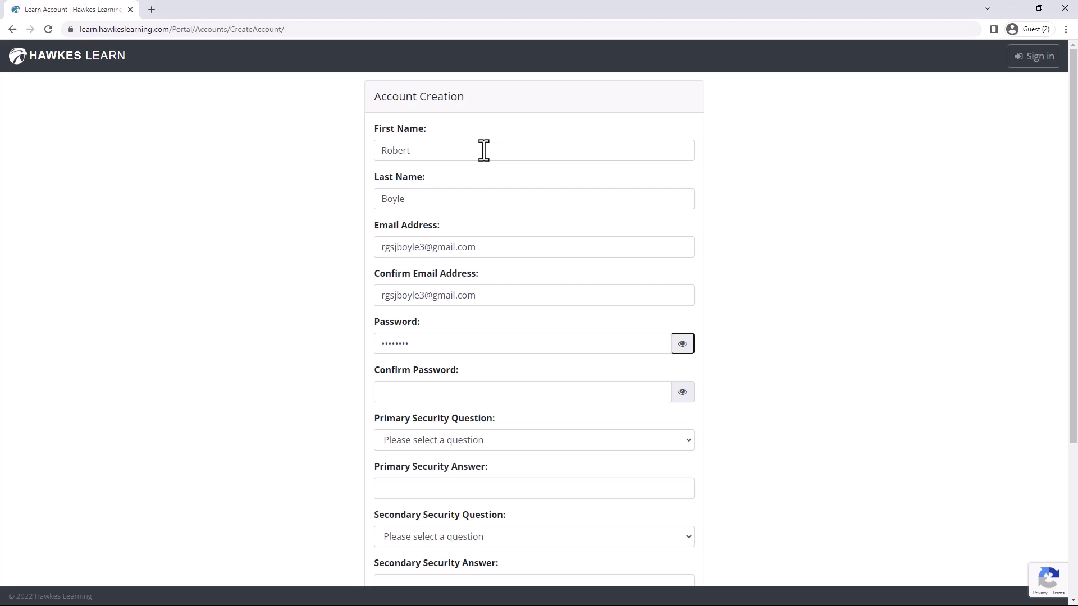
key(Tab)
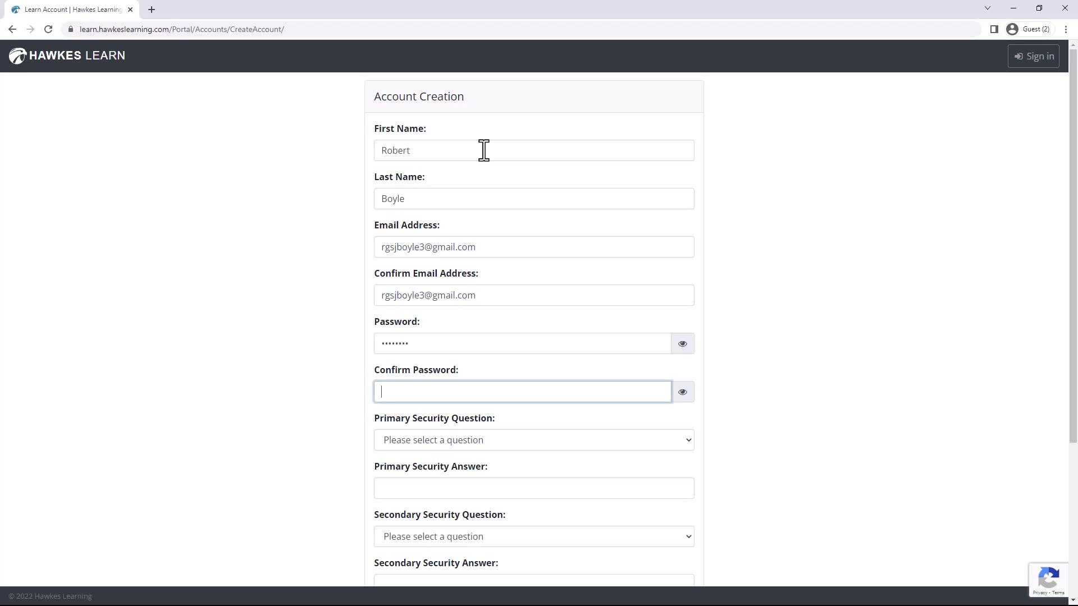
text(••••••••)
Choose the 'where you met your spouse' primary security question and enter its answer.
scroll(646, 387, down, 3)
click(589, 273)
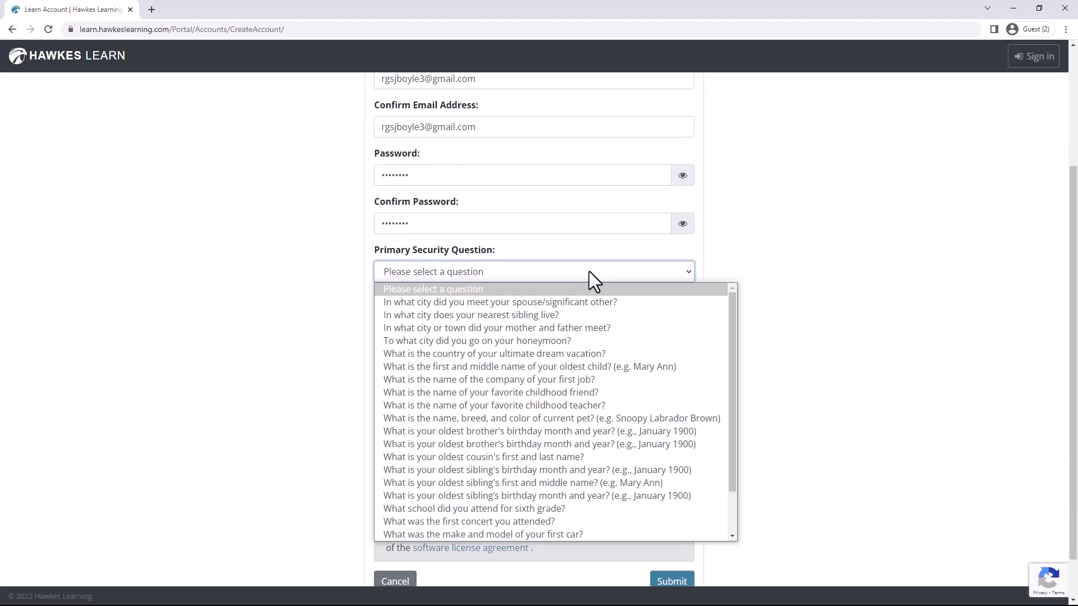
click(568, 303)
click(553, 314)
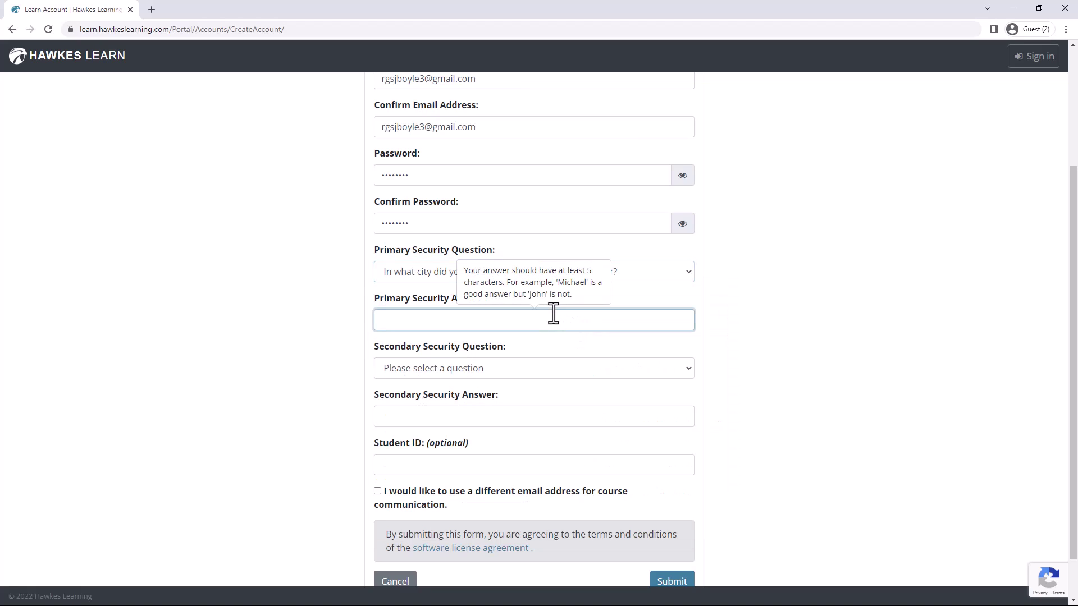
text(Centreville)
Choose the oldest child's name secondary question, answer it, and submit the form.
click(540, 369)
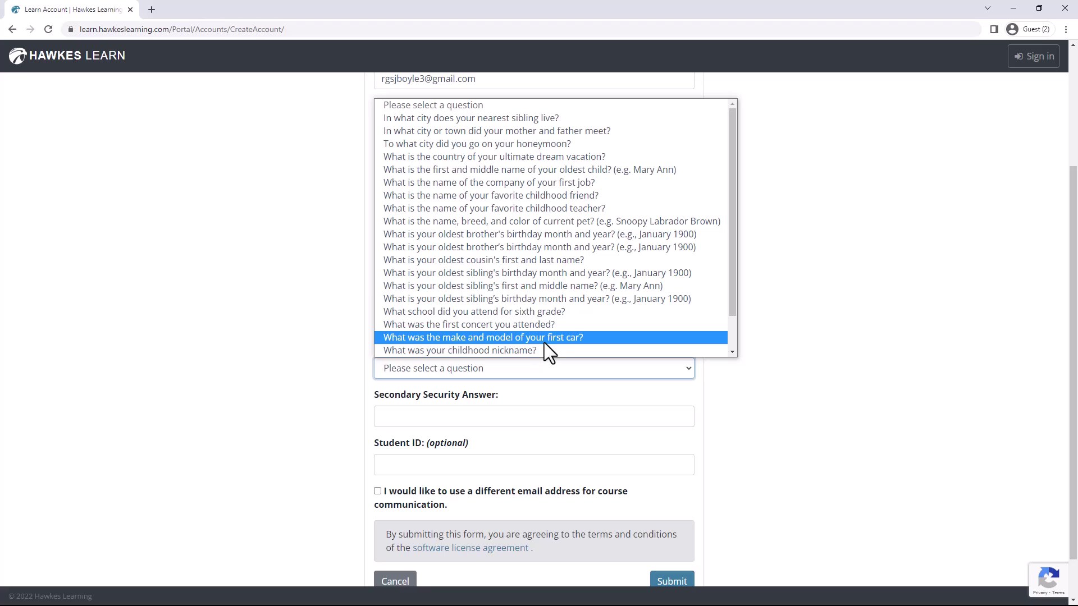
click(538, 416)
text(Sandra Dyli)
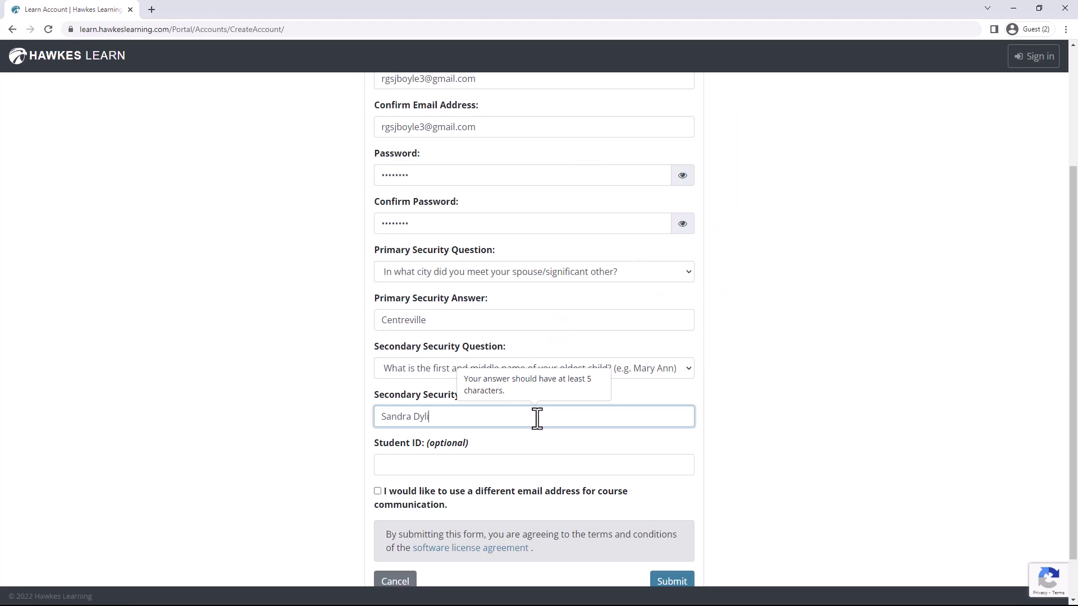
text(n)
scroll(434, 464, down, 1)
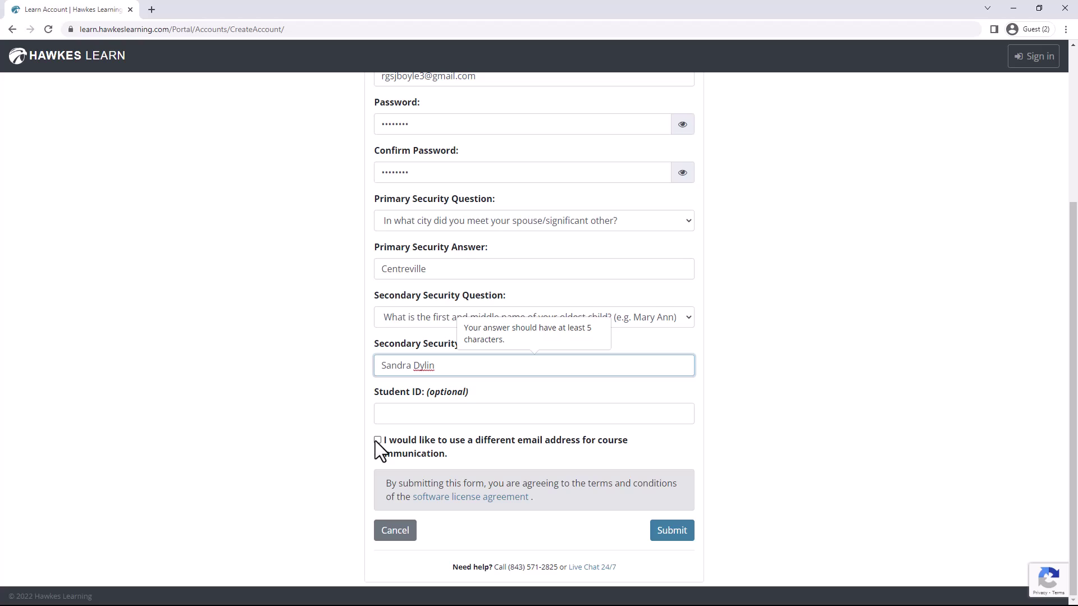
click(667, 532)
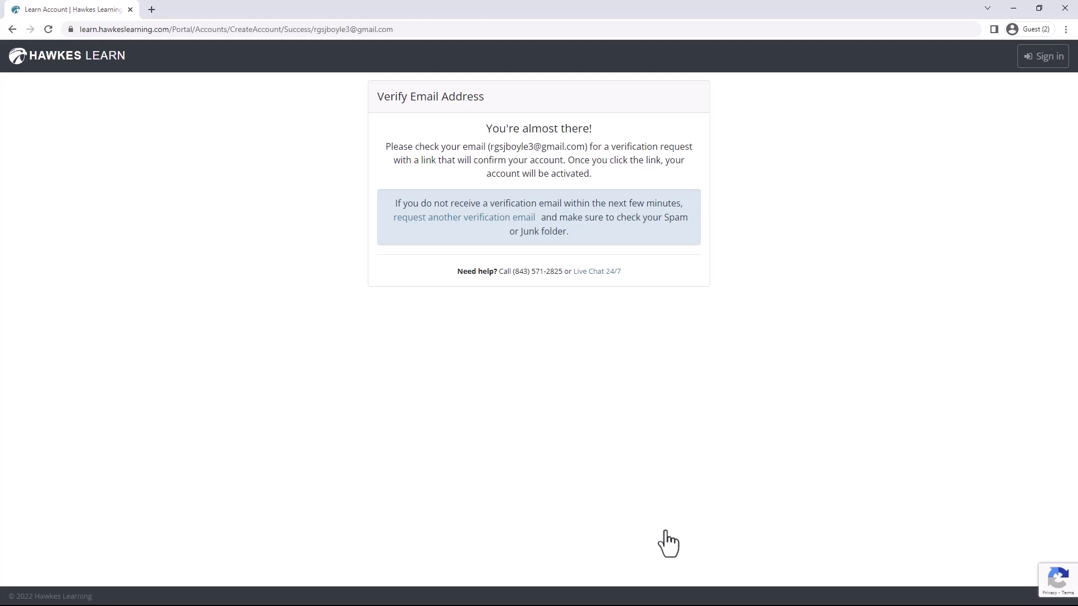
Switch to the Gmail window to find the verification e-mail.
key(alt+Tab)
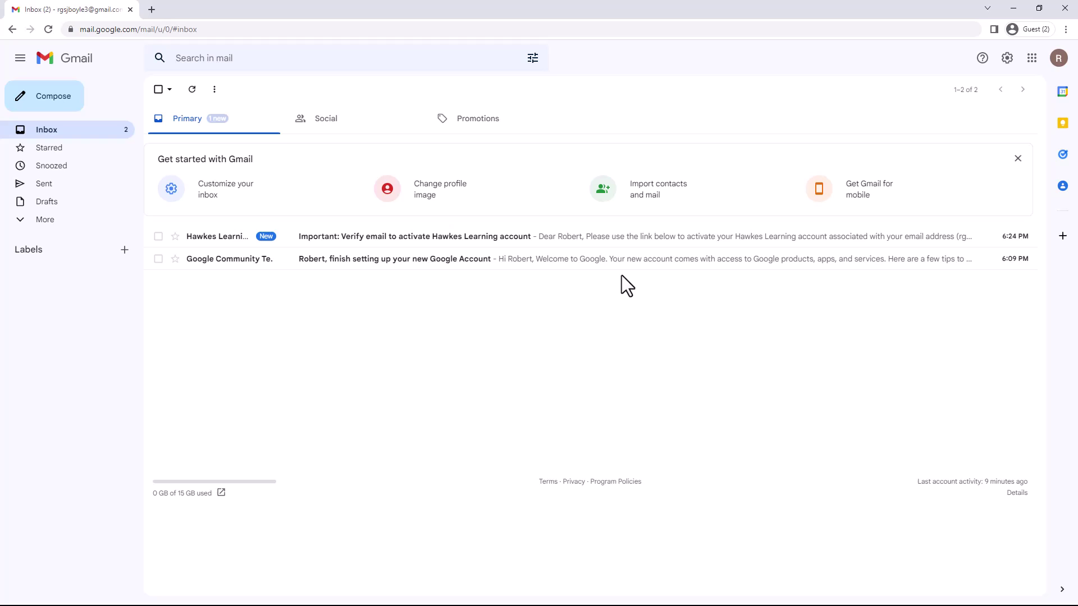
Open the Hawkes Learning verification e-mail in Gmail and follow its link.
click(595, 248)
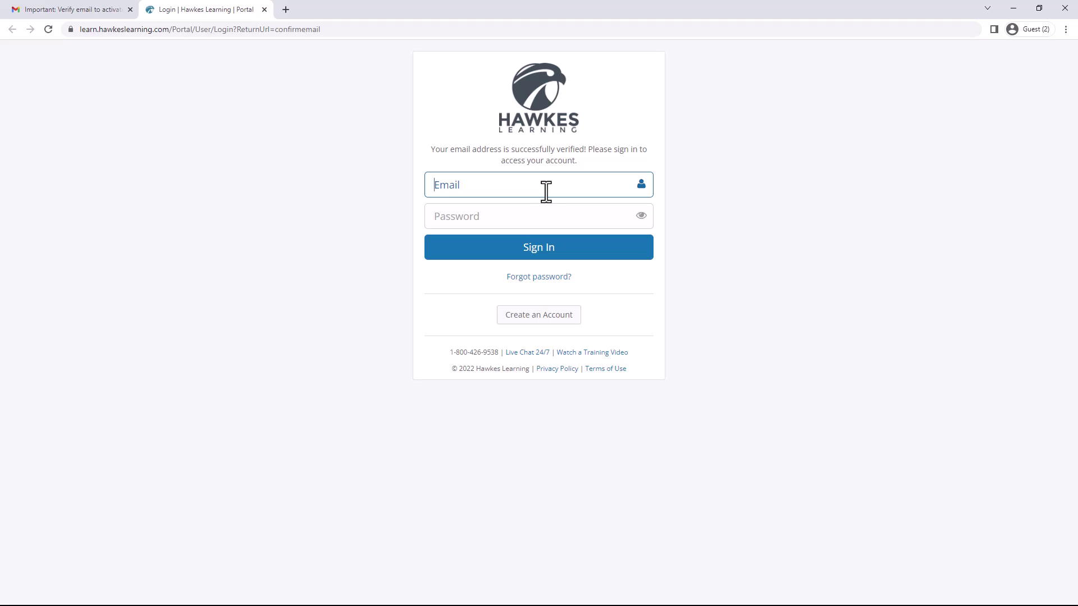
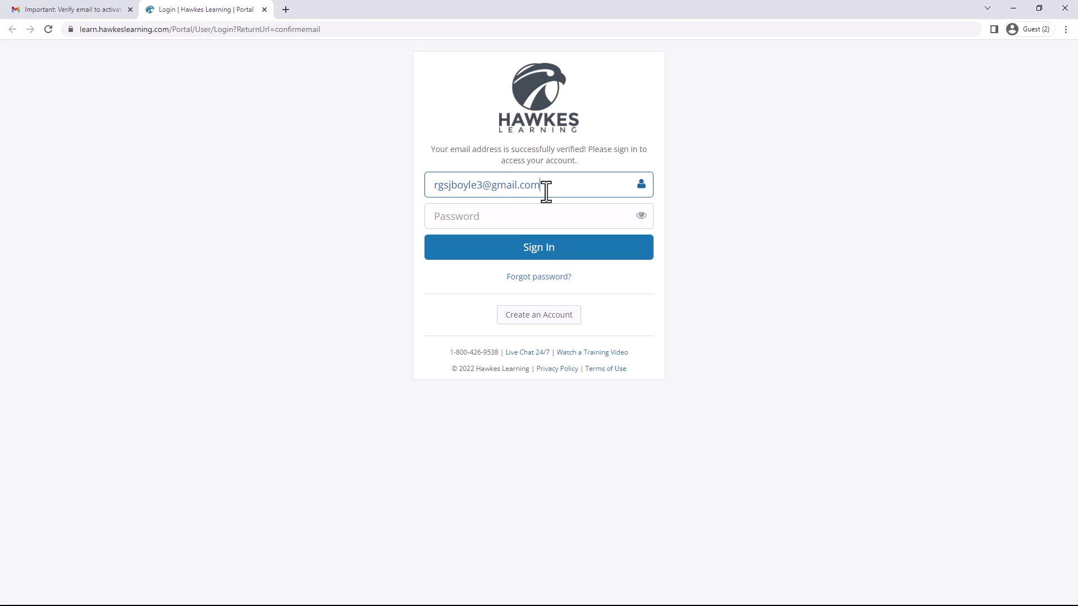
Sign in with the verified e-mail address and the account password.
key(Tab)
text(**)
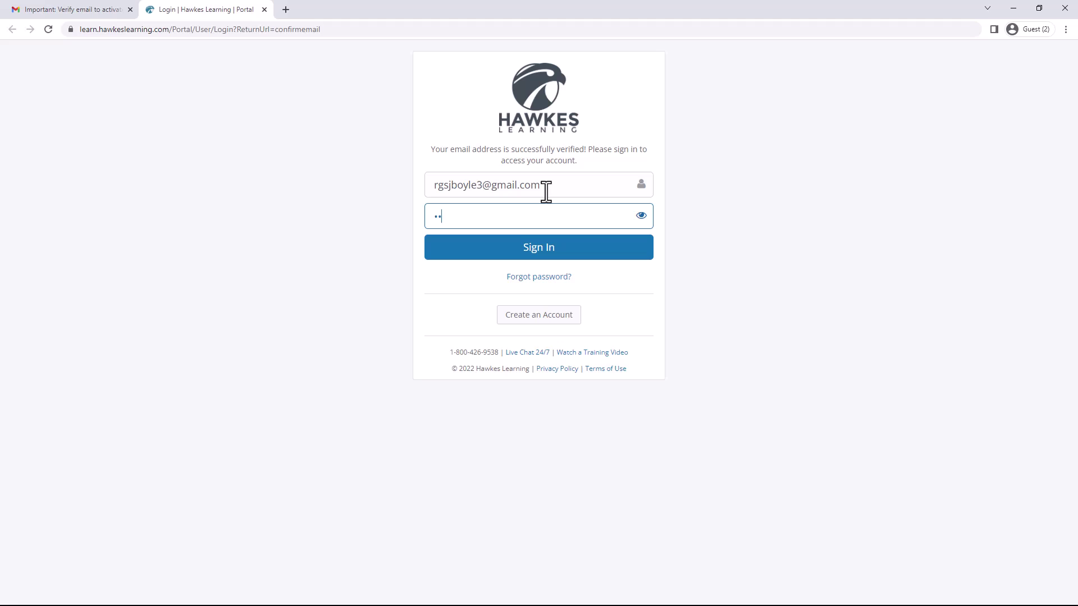
text(******)
click(549, 256)
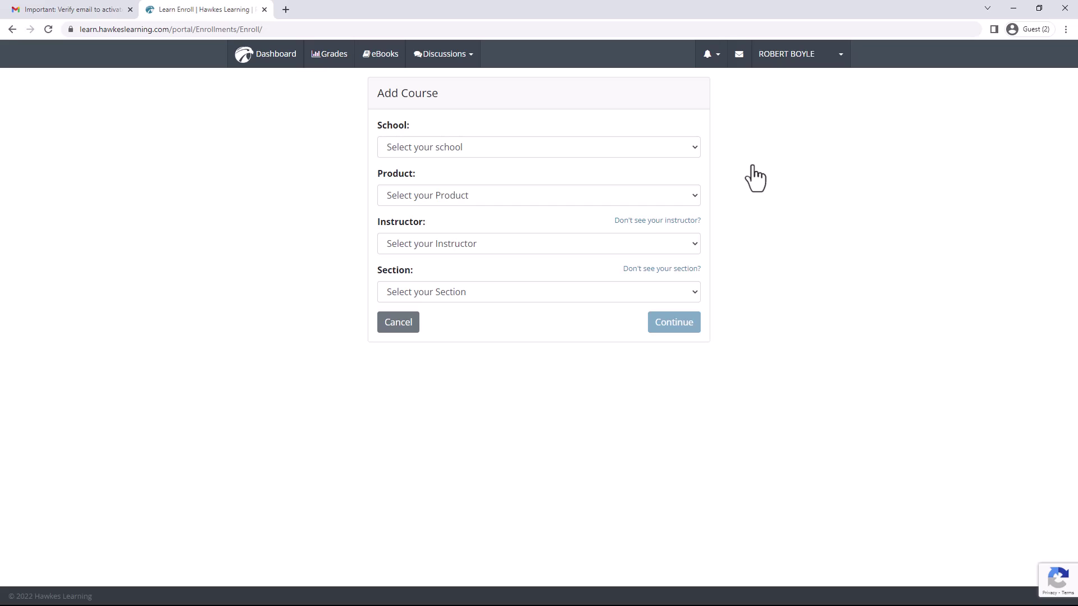
Select Limestone College, Introductory and Intermediate Algebra, the instructor, and section MA 114 MA01 9am.
click(614, 147)
text(life)
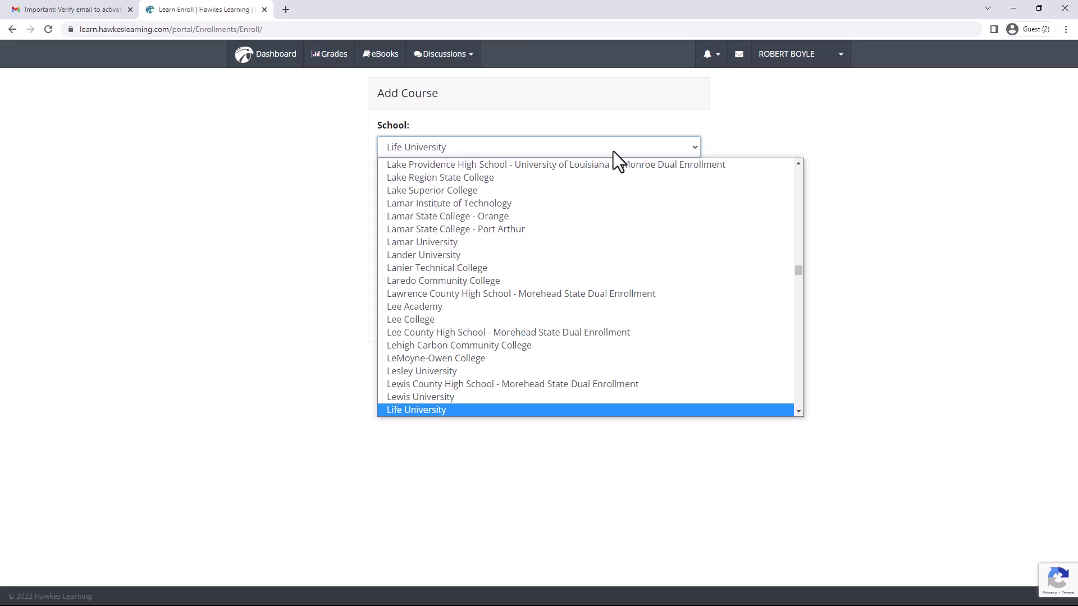
text(m)
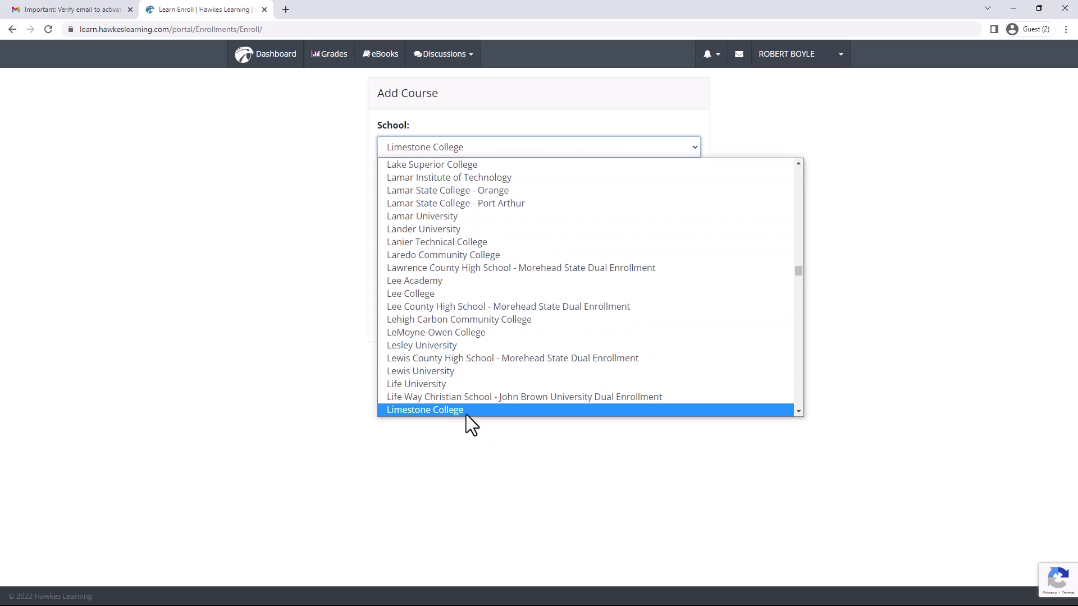
click(466, 411)
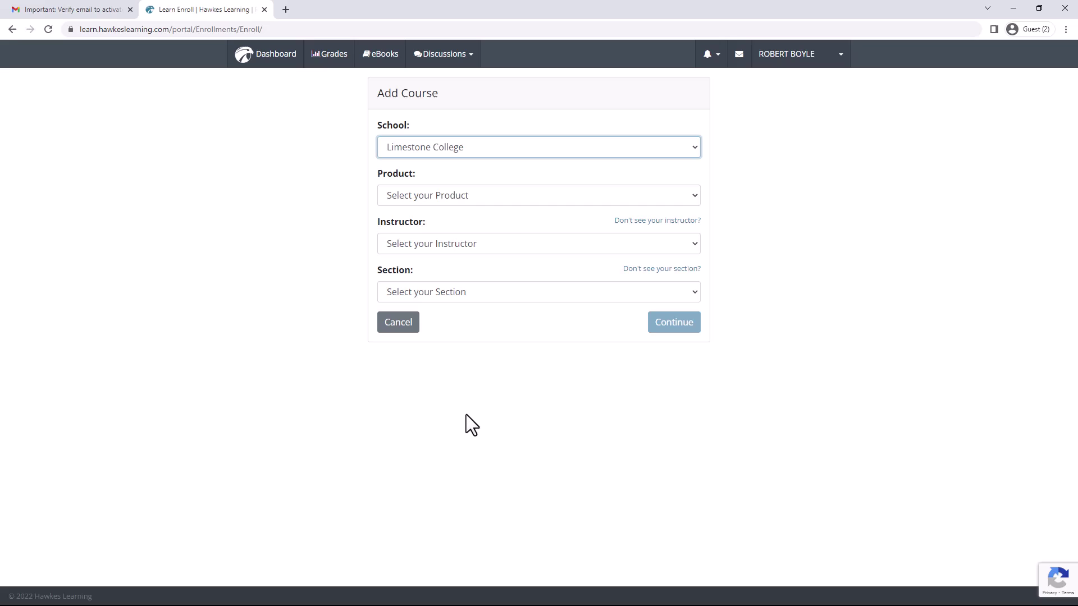
click(515, 203)
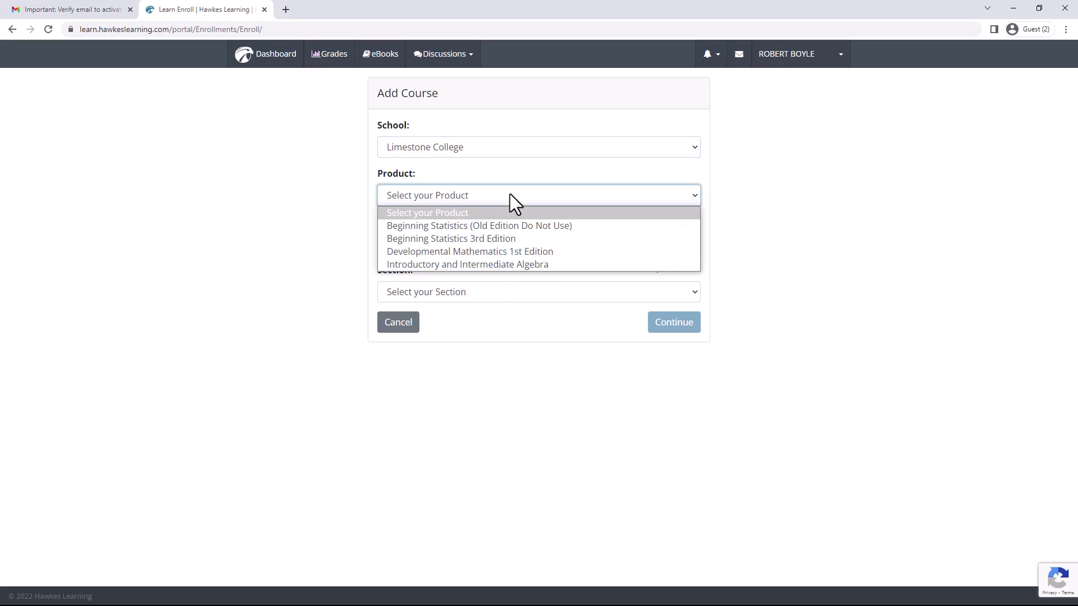
click(477, 265)
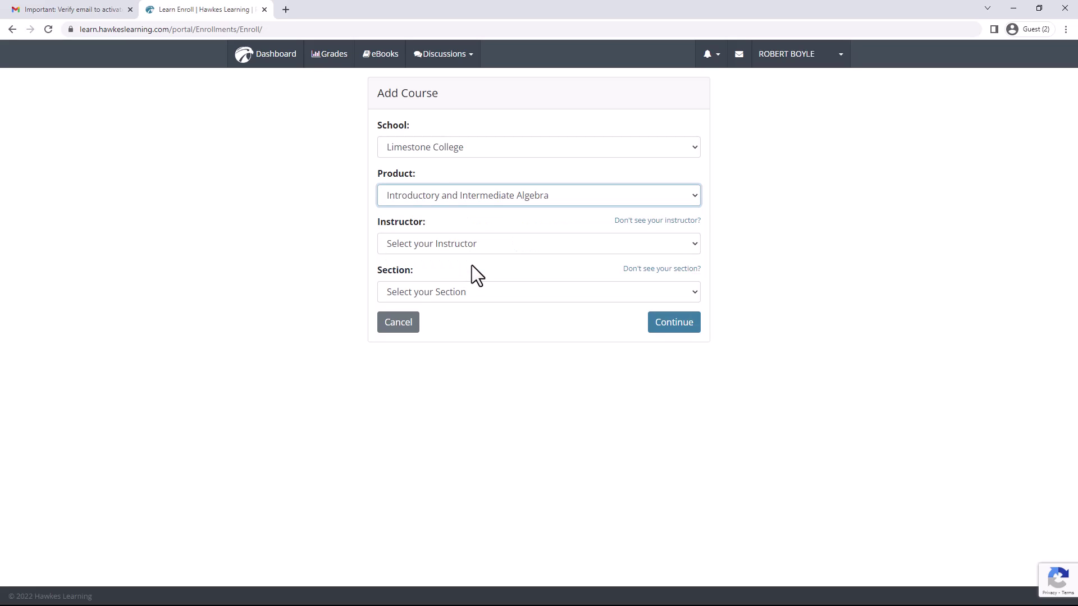
click(512, 247)
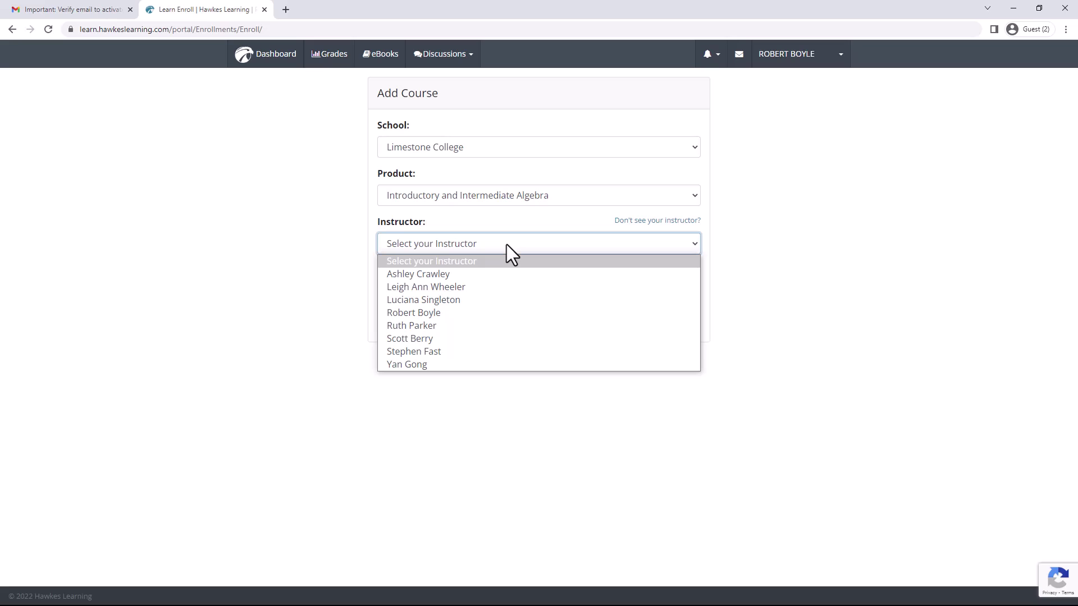
click(436, 313)
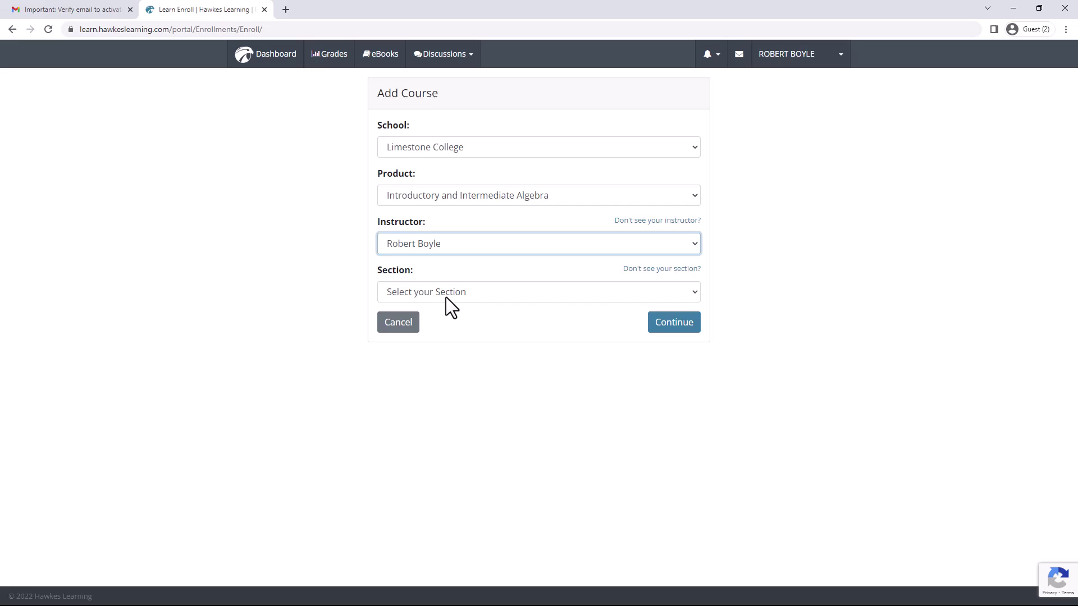
click(453, 298)
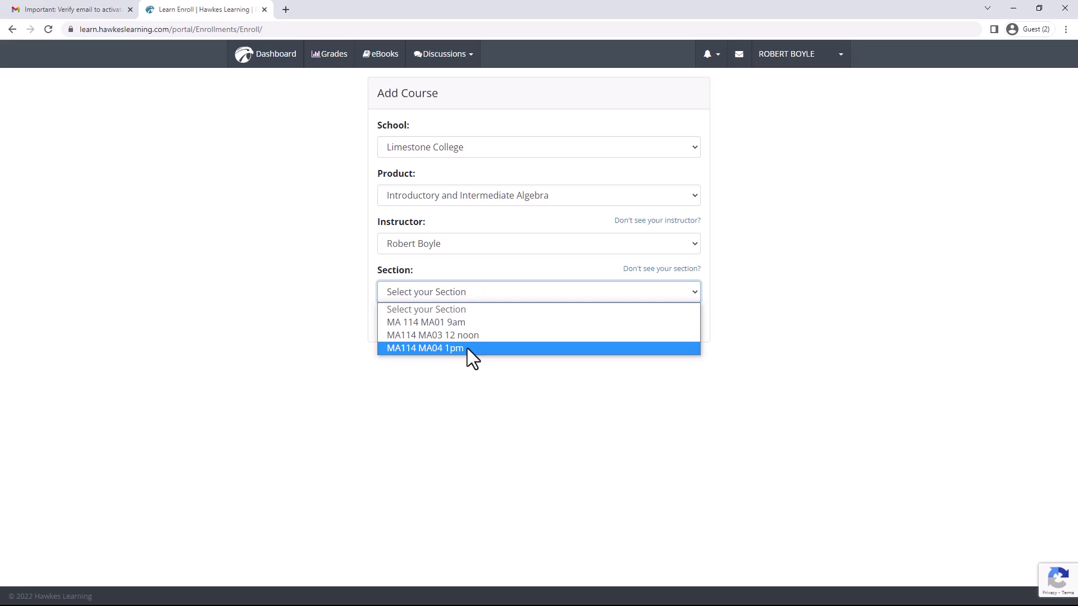
click(452, 323)
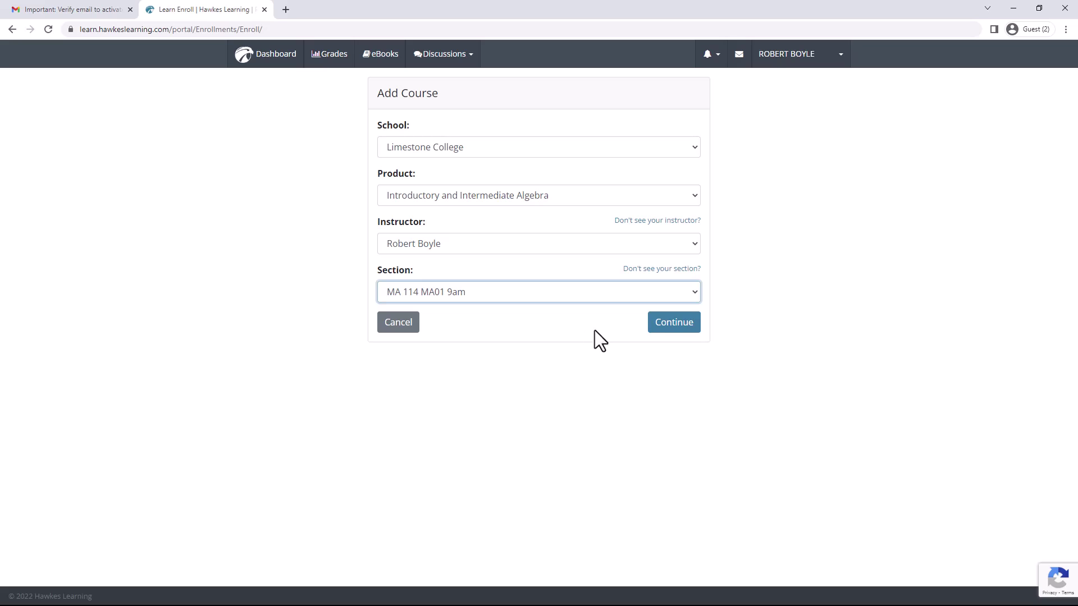
Continue with the chosen course and request 21-day temporary access instead of paying.
click(673, 324)
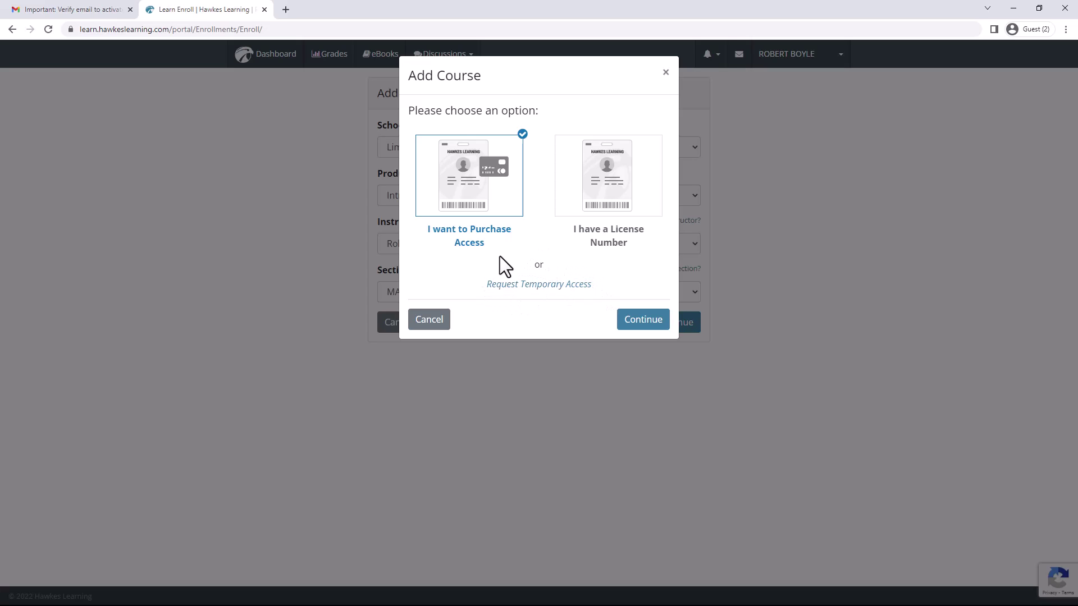
click(539, 284)
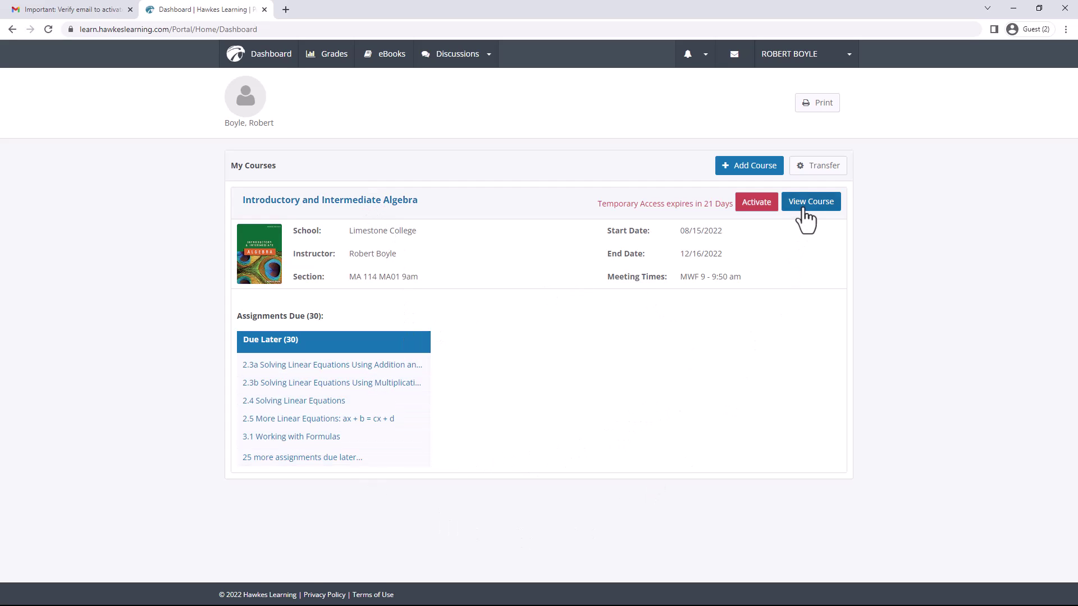
Open the algebra course and scroll through its To-Do List of 30 assignments.
click(809, 208)
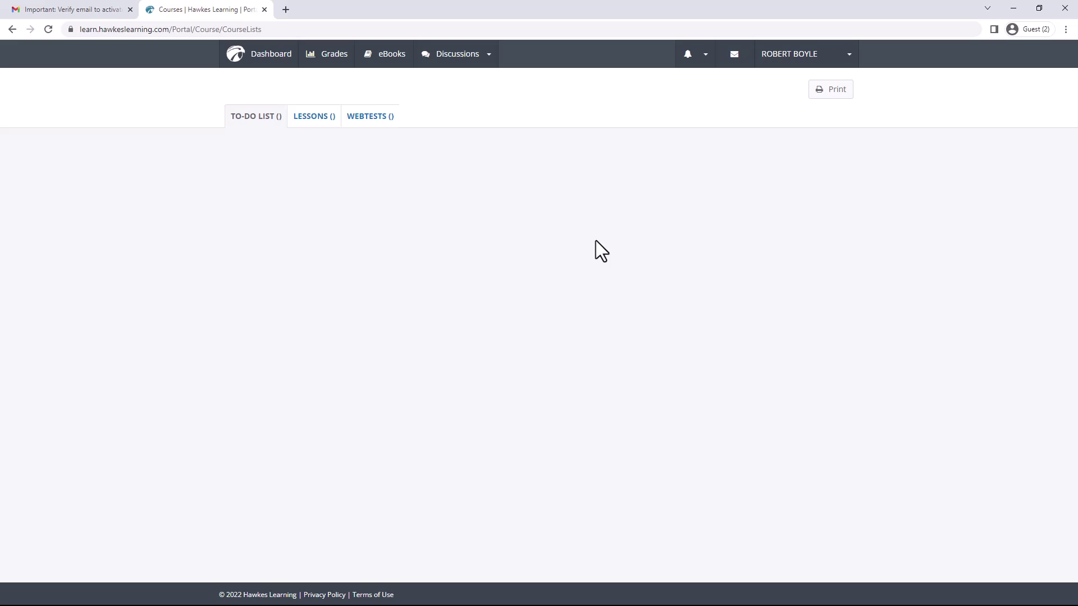
scroll(482, 264, down, 6)
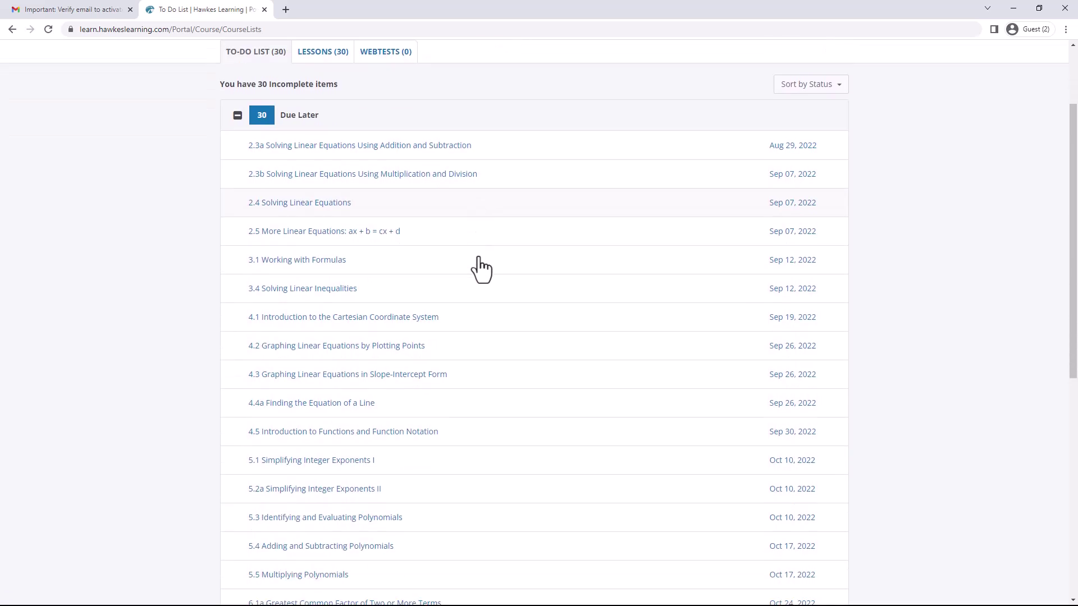
scroll(481, 269, down, 4)
scroll(481, 269, up, 10)
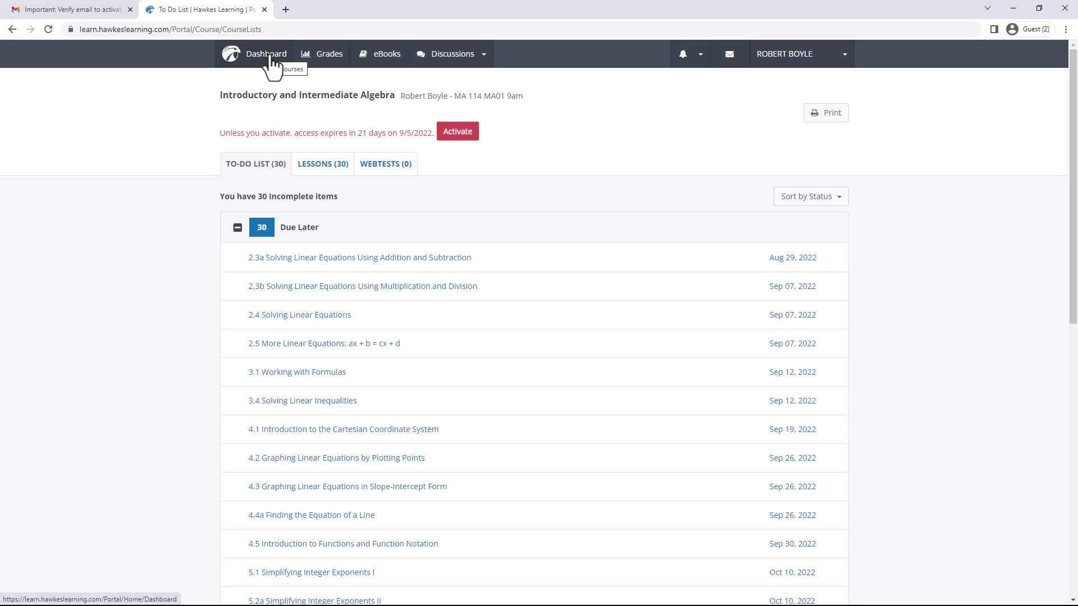
Review the algebra course's grades and its Introductory and Intermediate Algebra eBook, then return to the Dashboard.
click(272, 57)
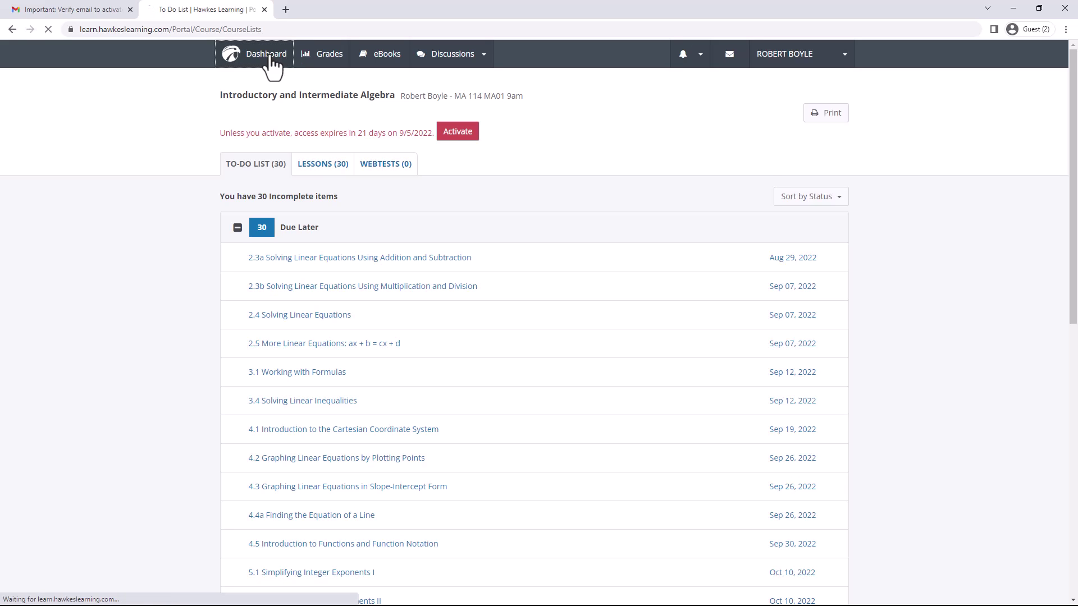
click(335, 60)
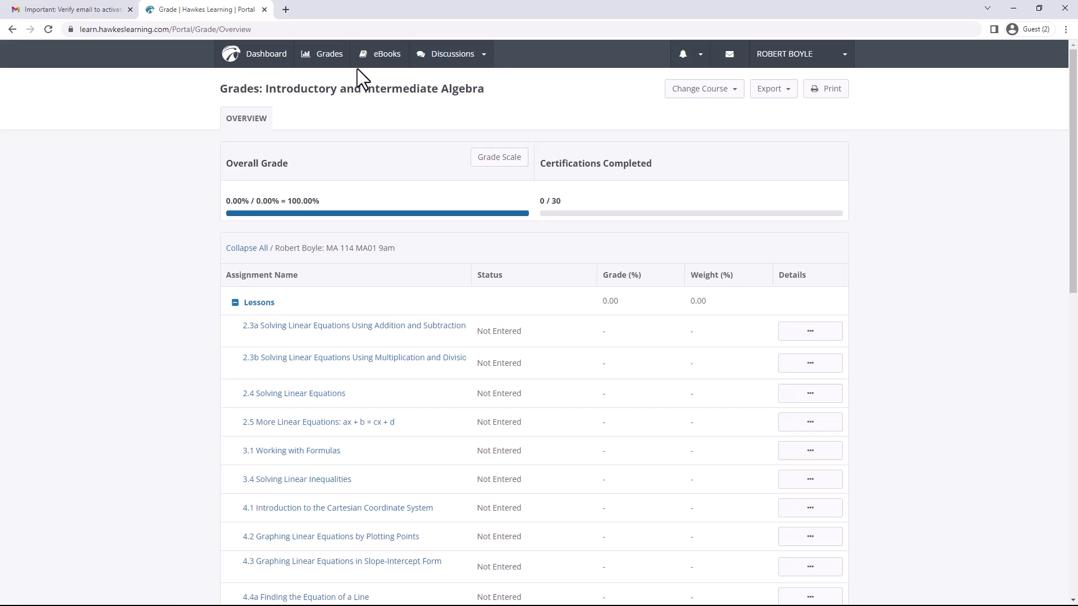
click(389, 56)
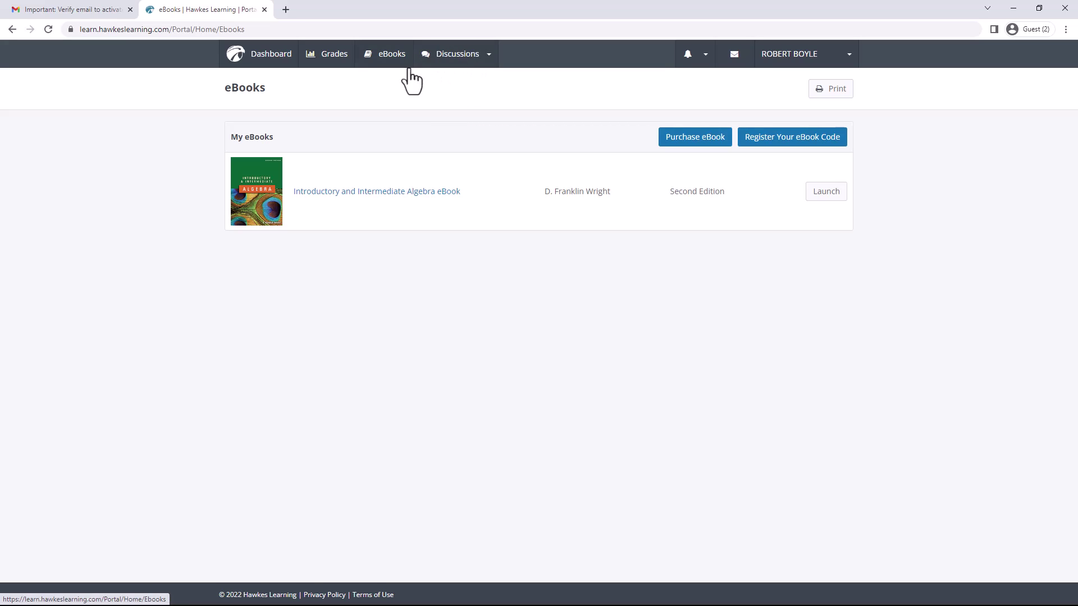
click(266, 56)
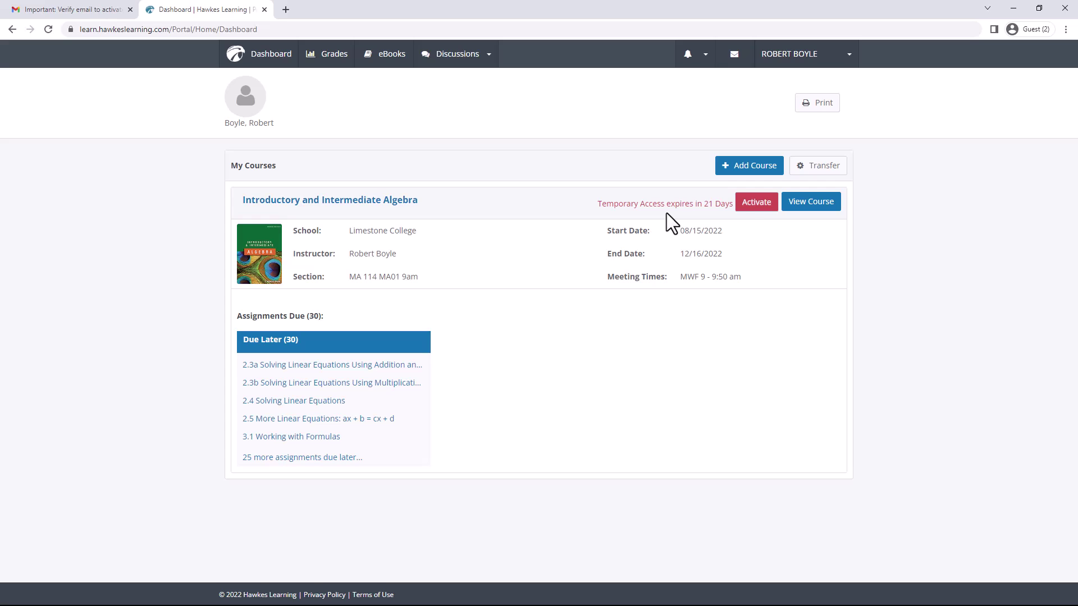
click(749, 210)
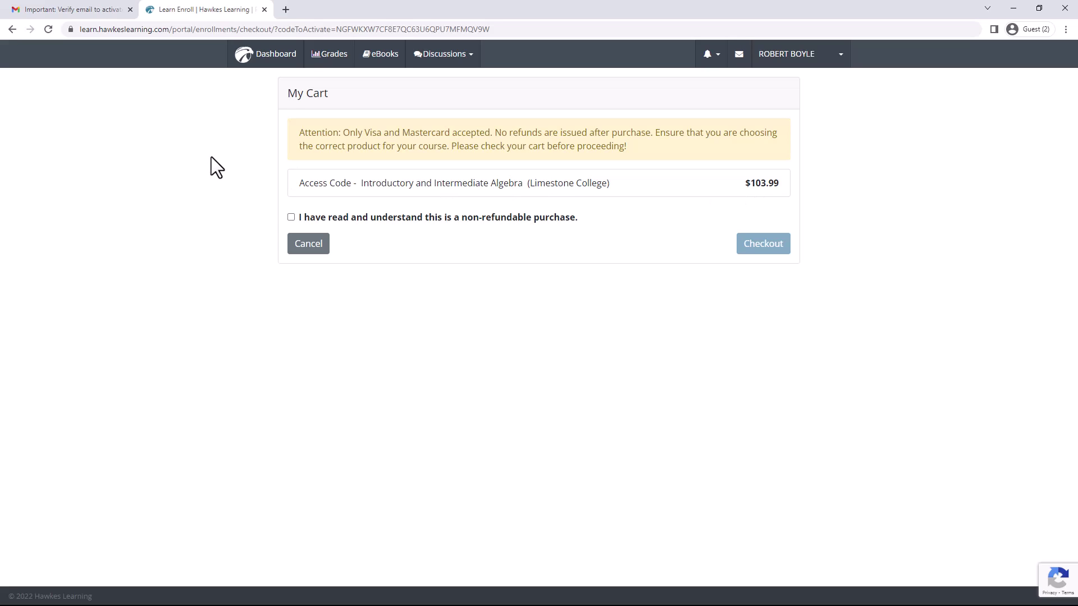
click(291, 217)
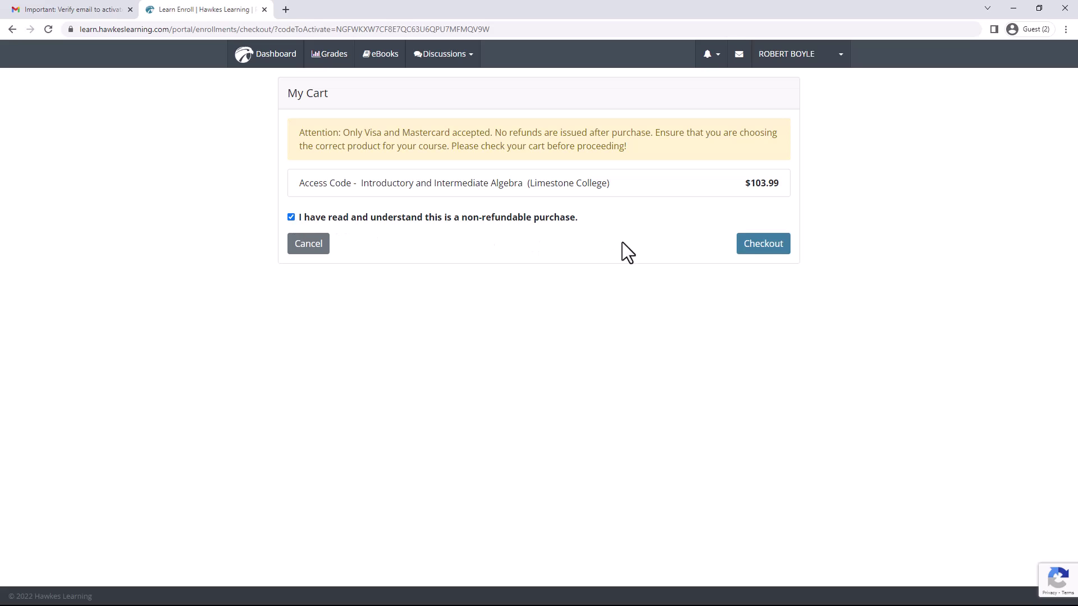
click(770, 250)
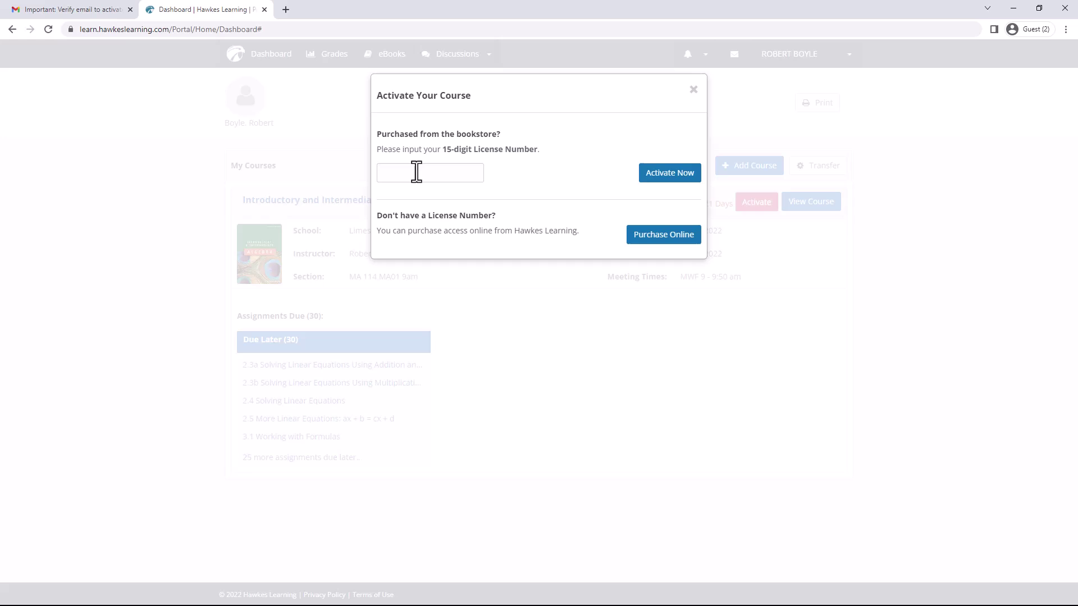
click(660, 241)
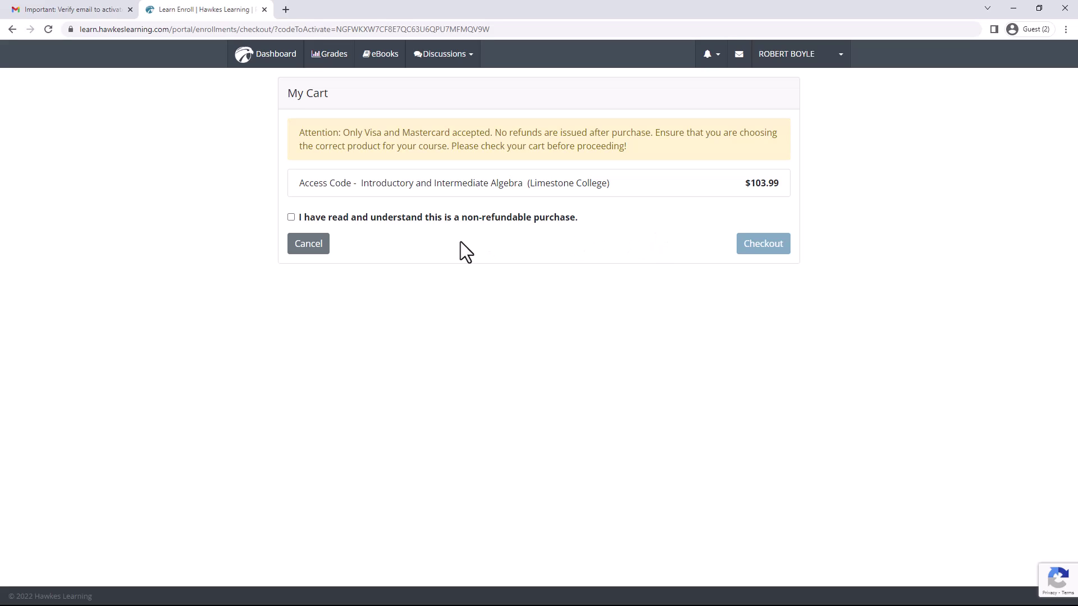
click(316, 247)
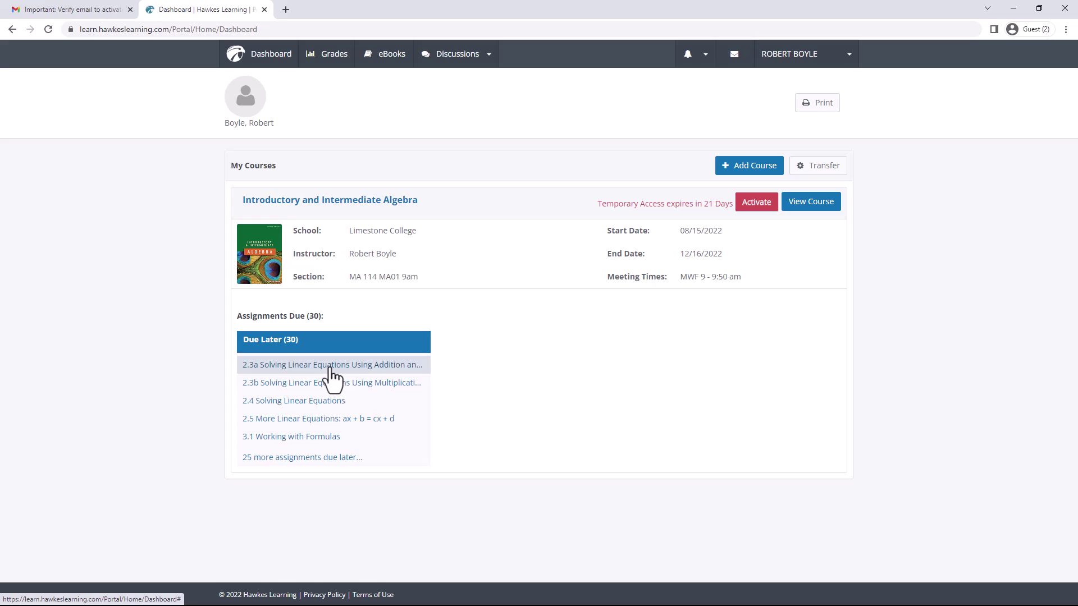
Start Learn mode for Lesson 2.3a and advance to page 5 of 6, playing the Example 1 video.
click(330, 368)
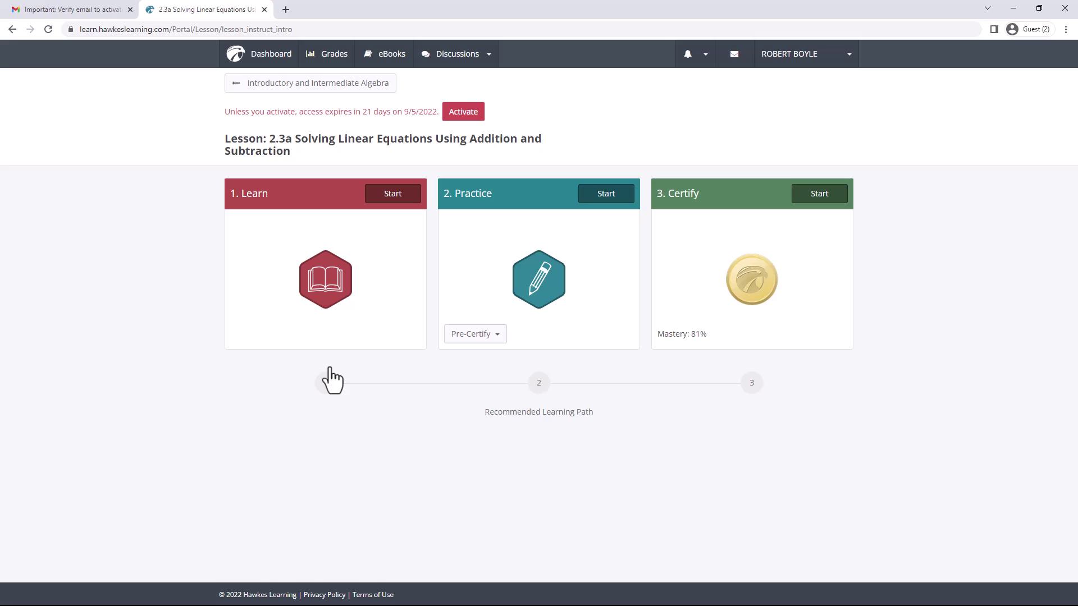
click(389, 198)
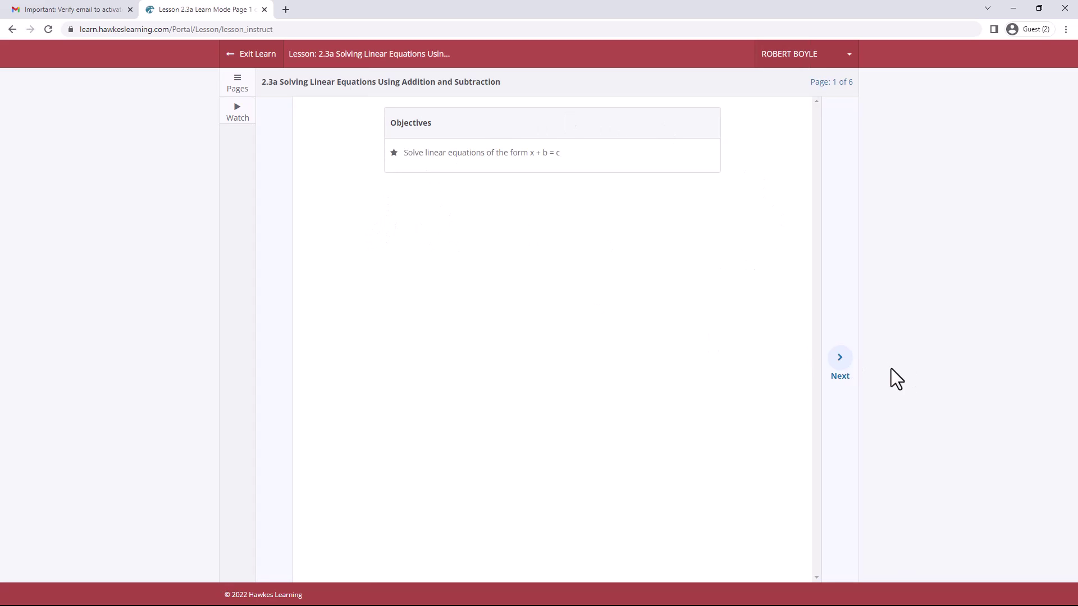
click(842, 362)
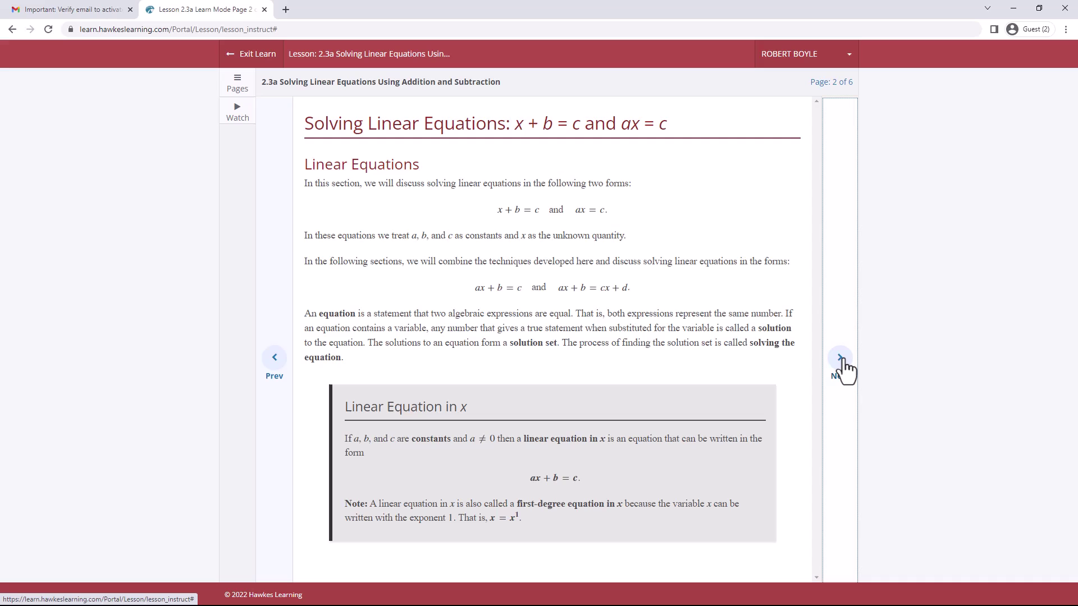
click(842, 364)
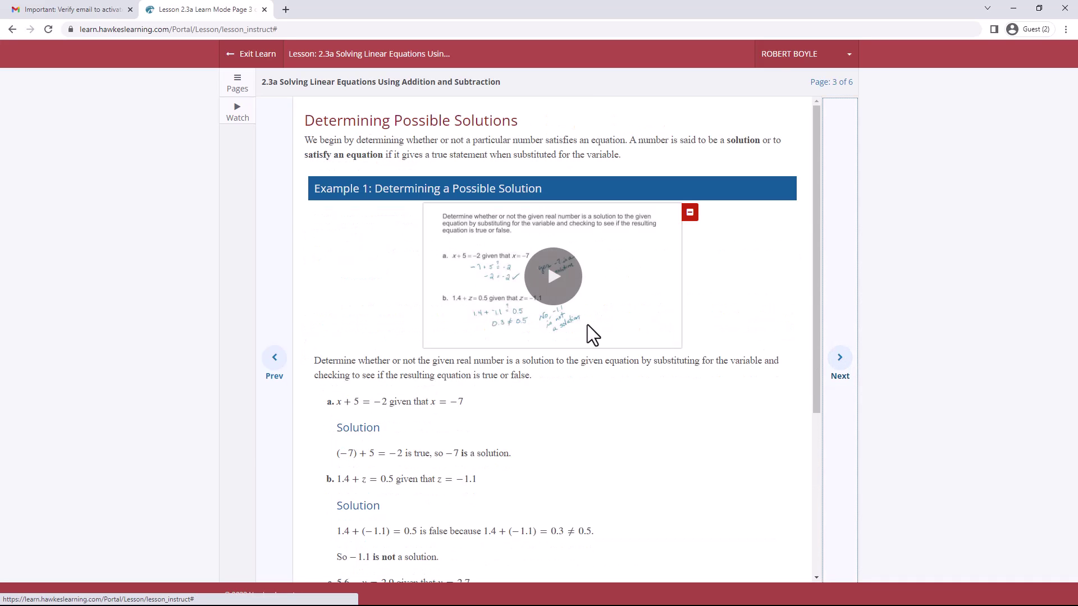
click(556, 281)
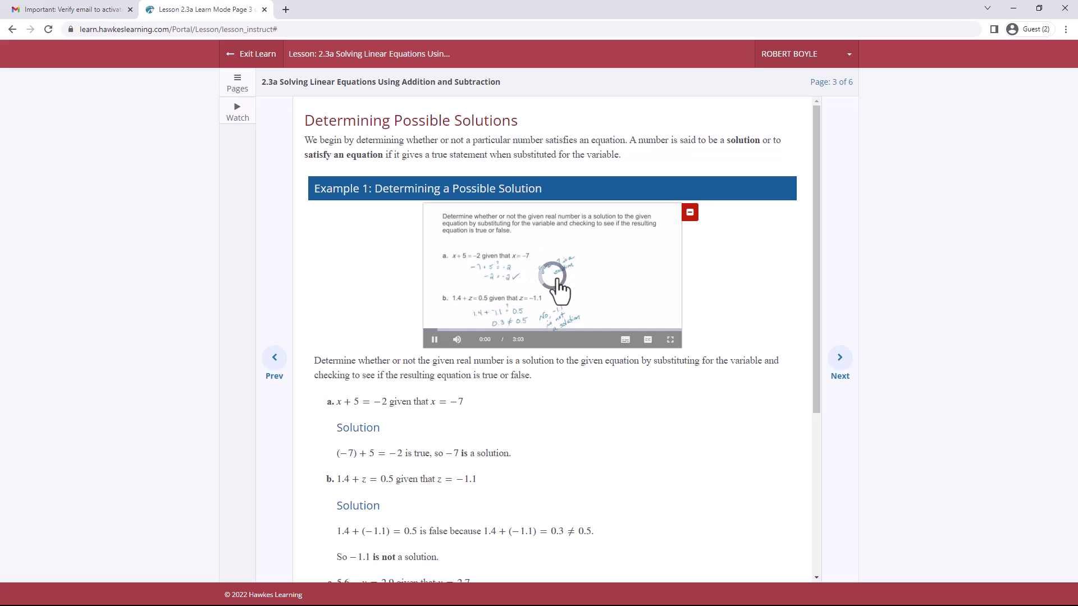
click(840, 362)
click(842, 362)
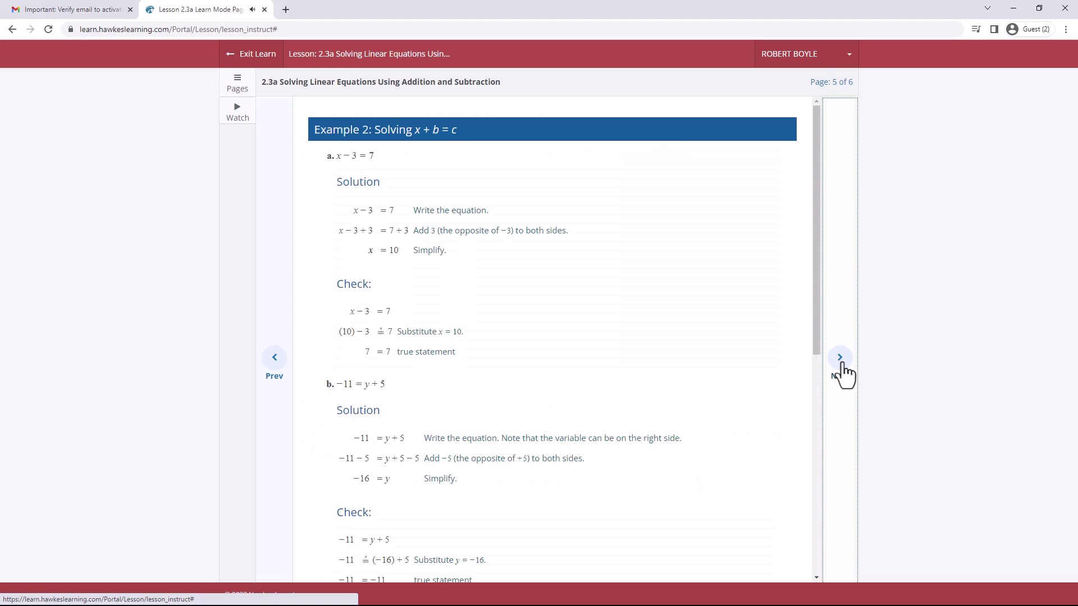
Exit Learn mode to return to the Lesson 2.3a Learn, Practice and Certify page.
click(245, 62)
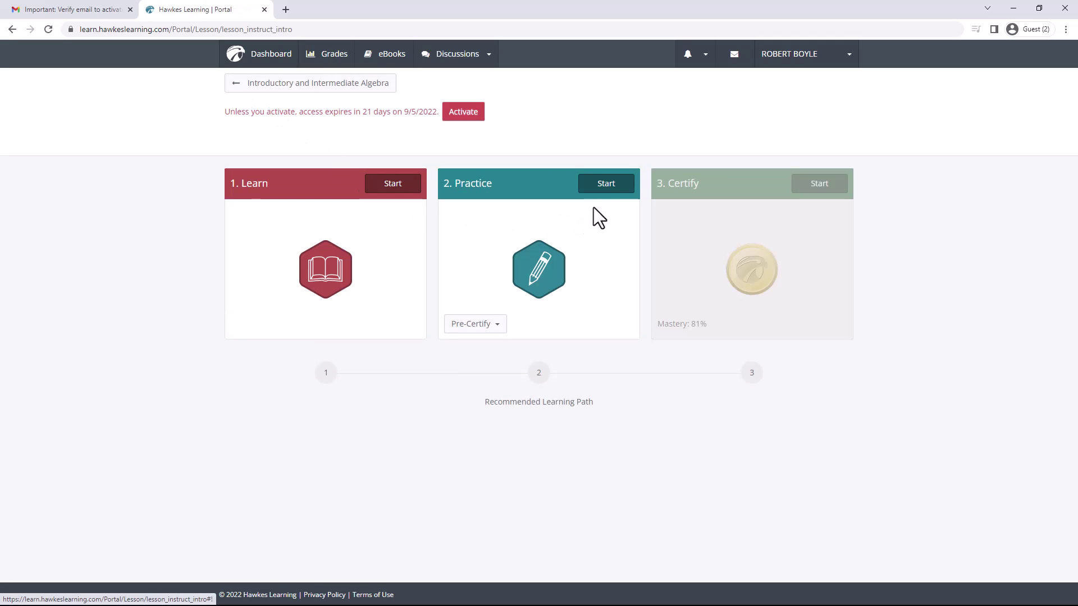